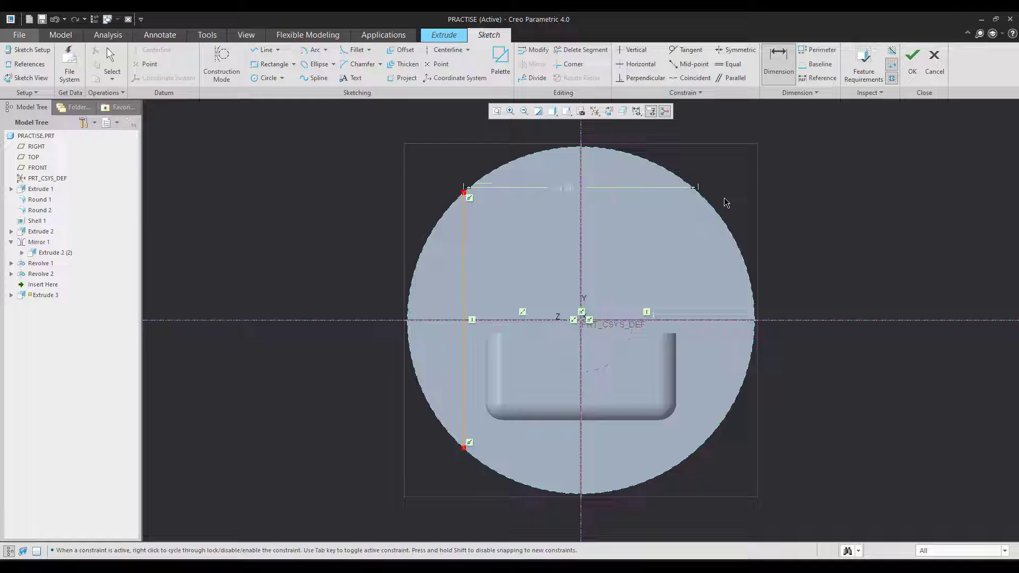
Close the flange profile with an arc along the circular edge between the ends of the vertical line, and finish the sketch.
key("Escape")
left_click(314, 50)
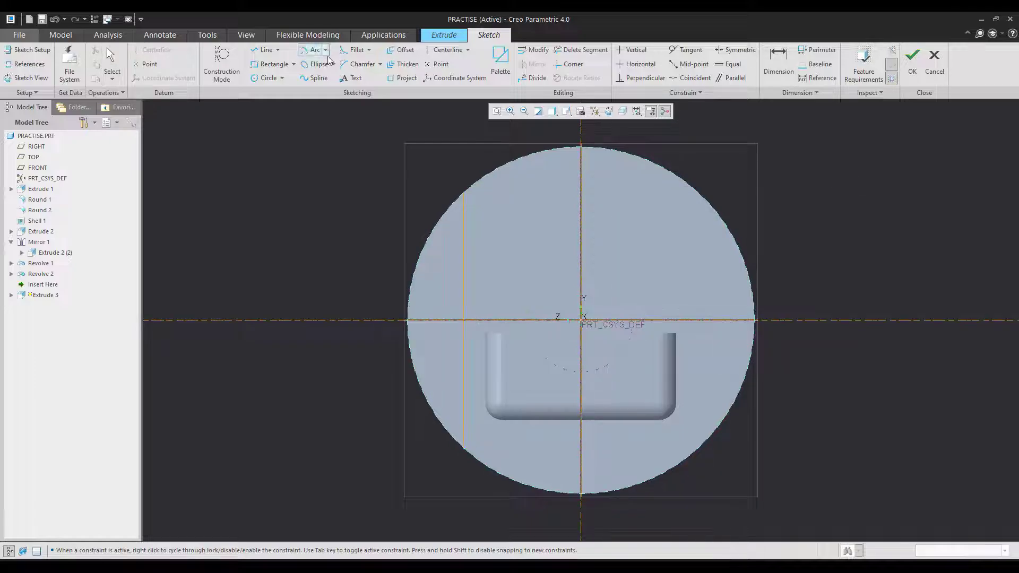
left_click(471, 454)
left_click(466, 201)
middle_click(732, 237)
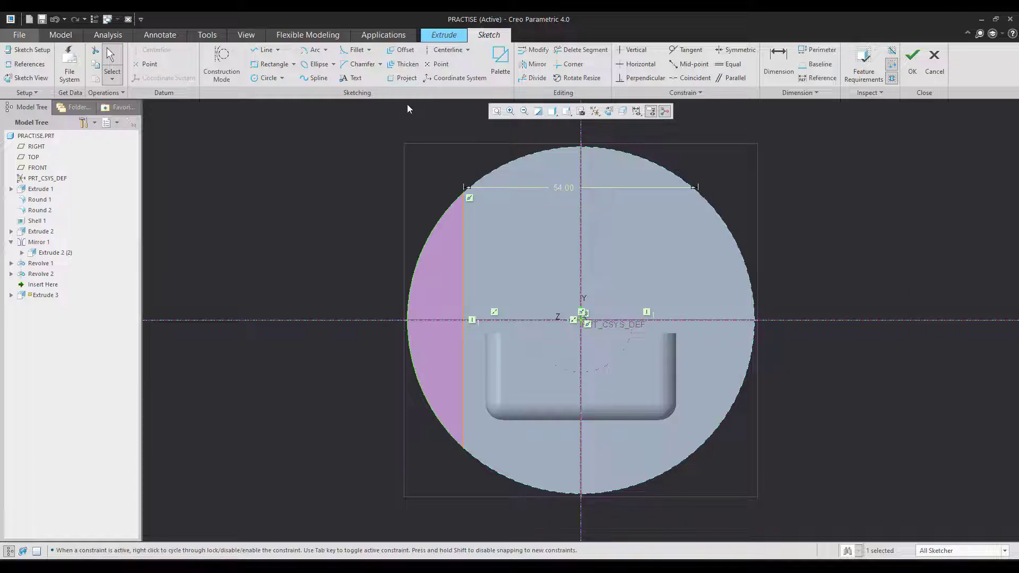
left_click(912, 58)
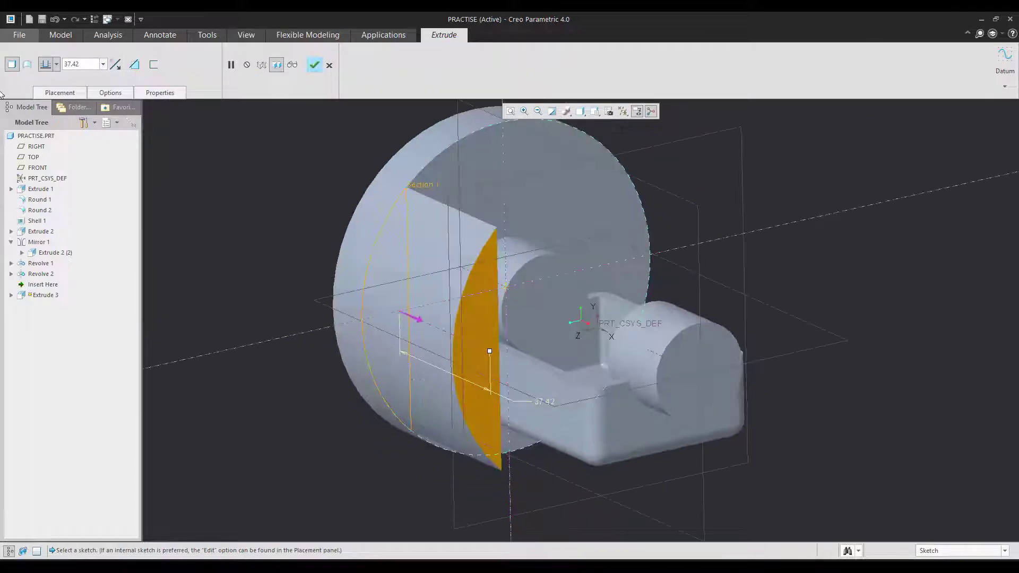
Reverse the extrusion direction so it removes the sketched segment from the flange, and complete the cut.
left_click(115, 64)
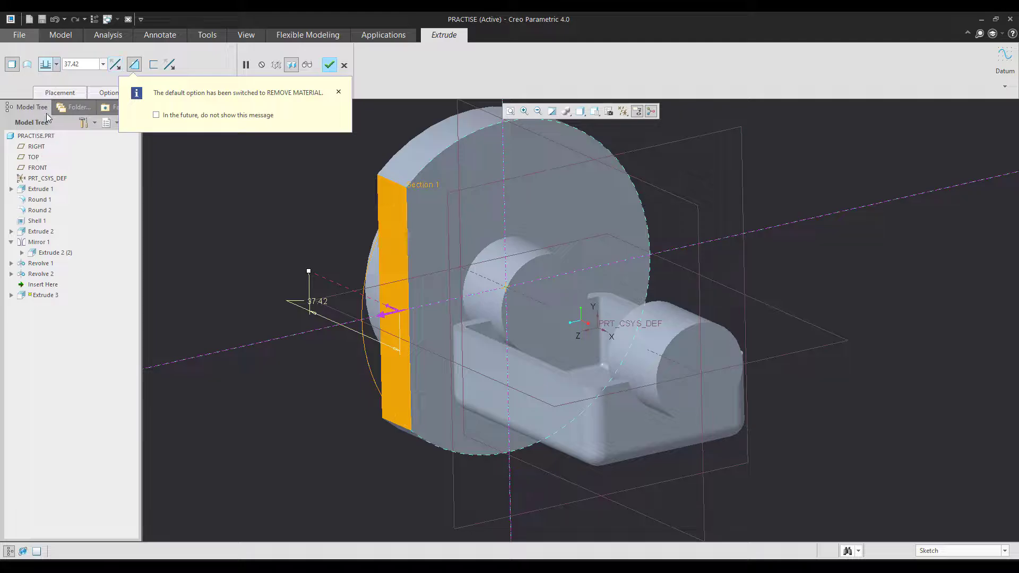
middle_click(148, 199)
middle_click_drag(331, 307, 307, 311)
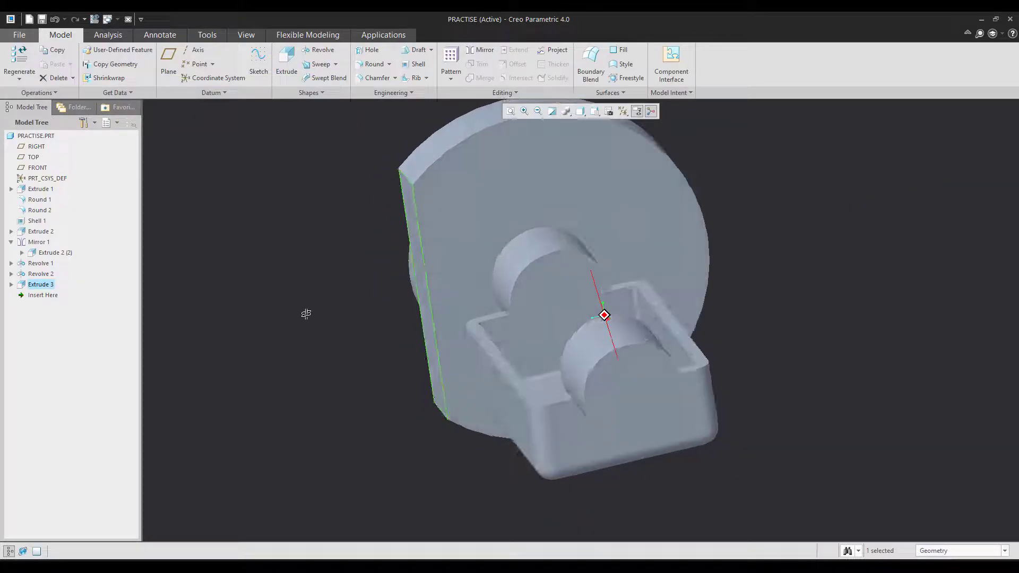
Mirror the flat cut across the FRONT plane to the opposite side of the flange.
left_click(478, 50)
left_click(566, 159)
middle_click(835, 232)
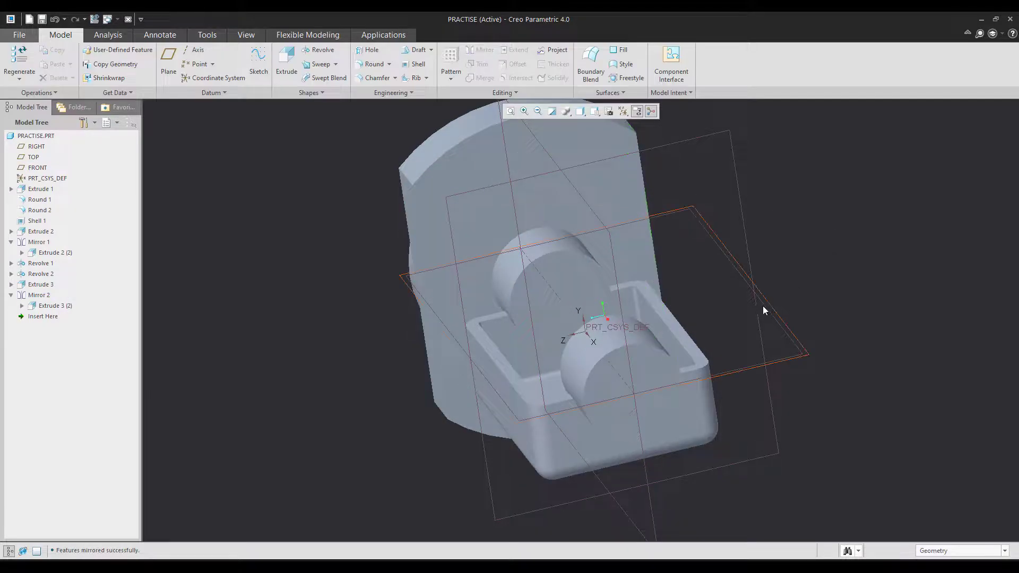
middle_click_drag(765, 307, 823, 278)
key("ctrl+d")
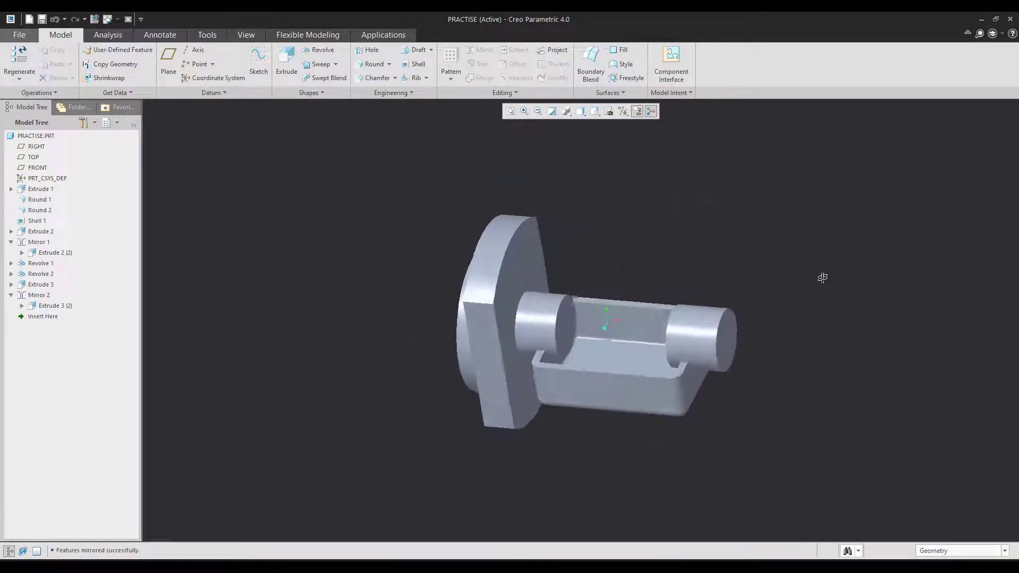
Start a profile rib sketch on the FRONT plane, referencing the flange's lower edge and inner face and the tray's underside.
key("alt+Tab")
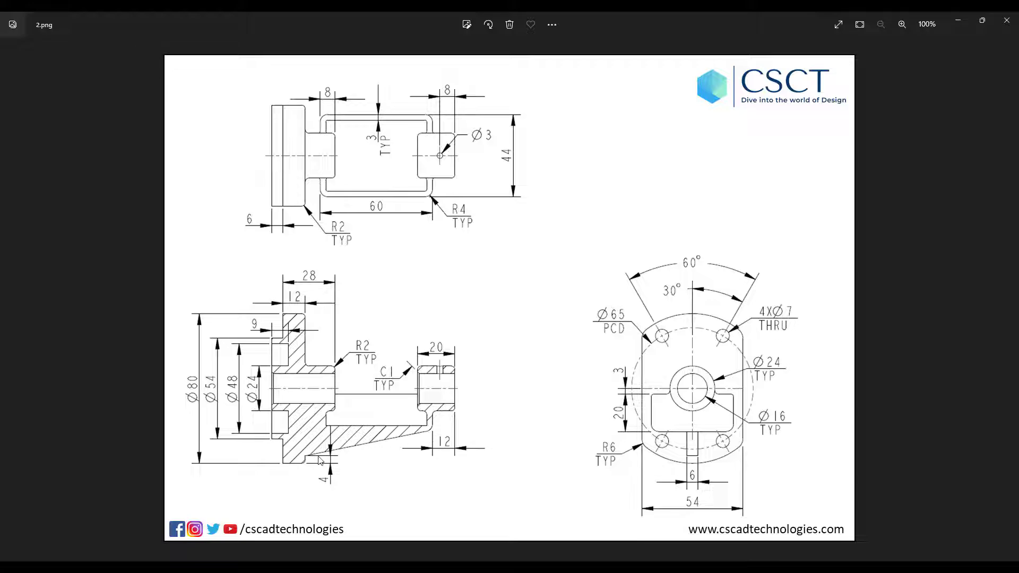
key("alt+Tab")
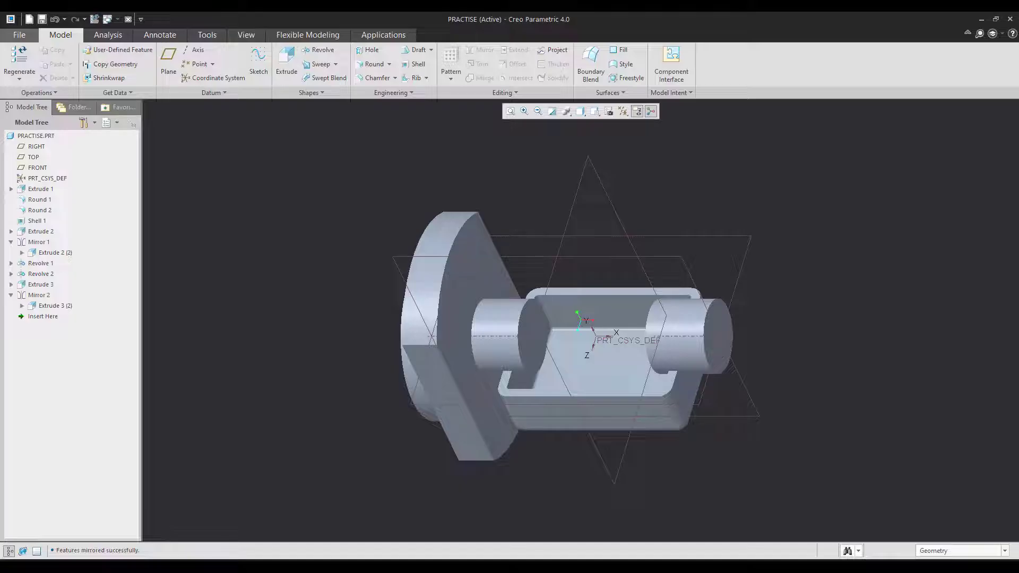
left_click(413, 79)
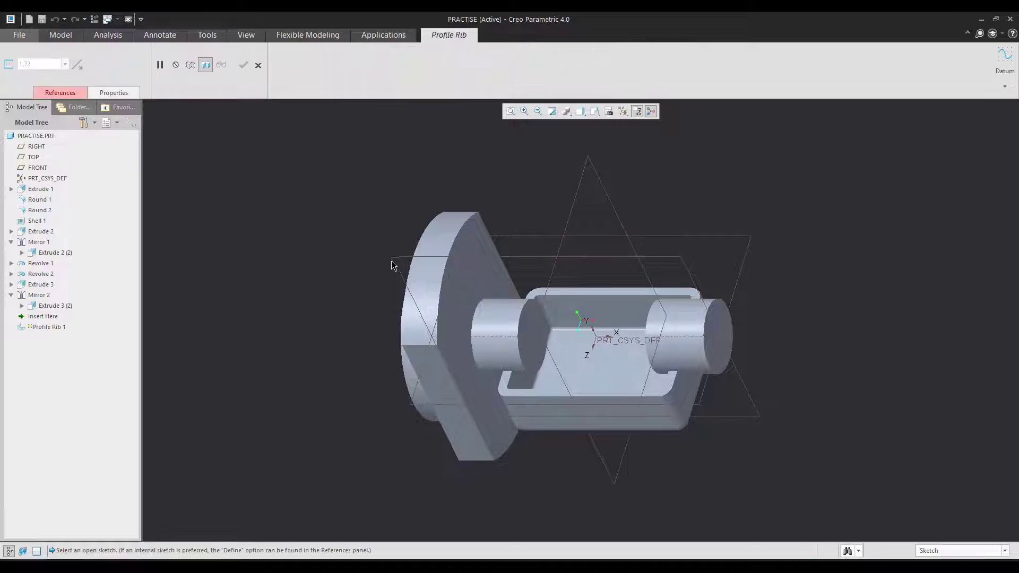
left_click(395, 256)
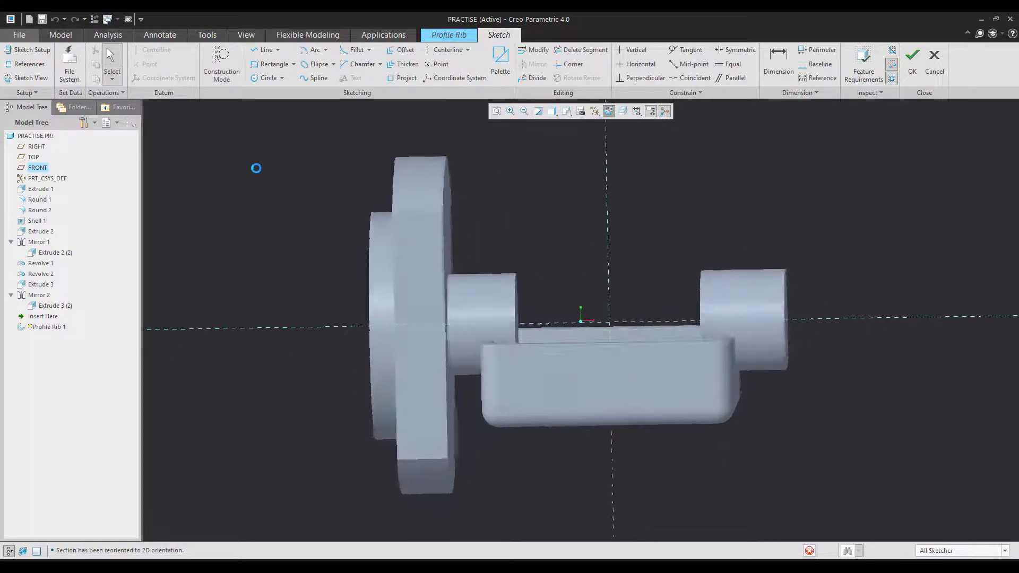
right_click(267, 164)
left_click(223, 208)
left_click(434, 489)
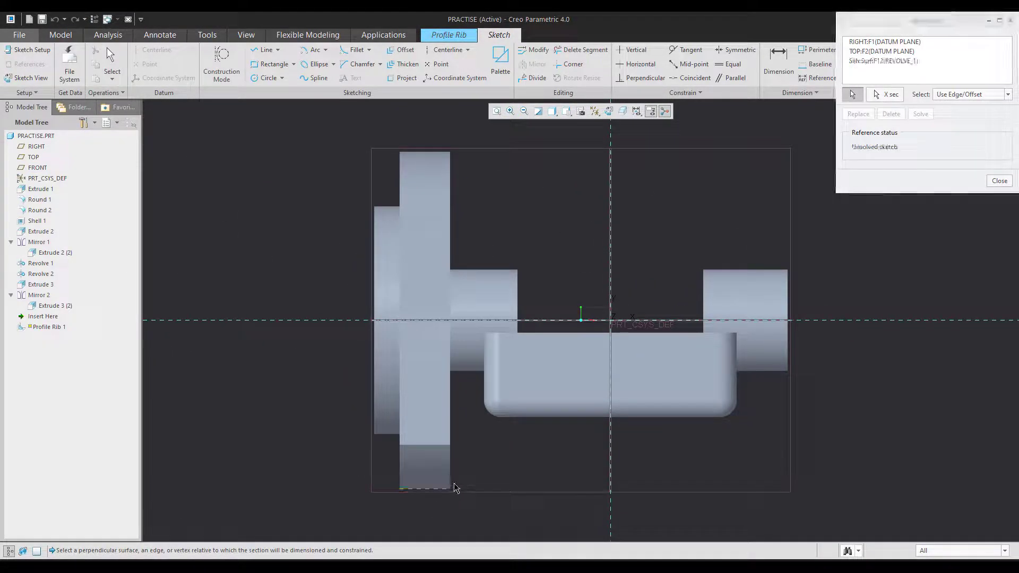
left_click(453, 471)
left_click(678, 422)
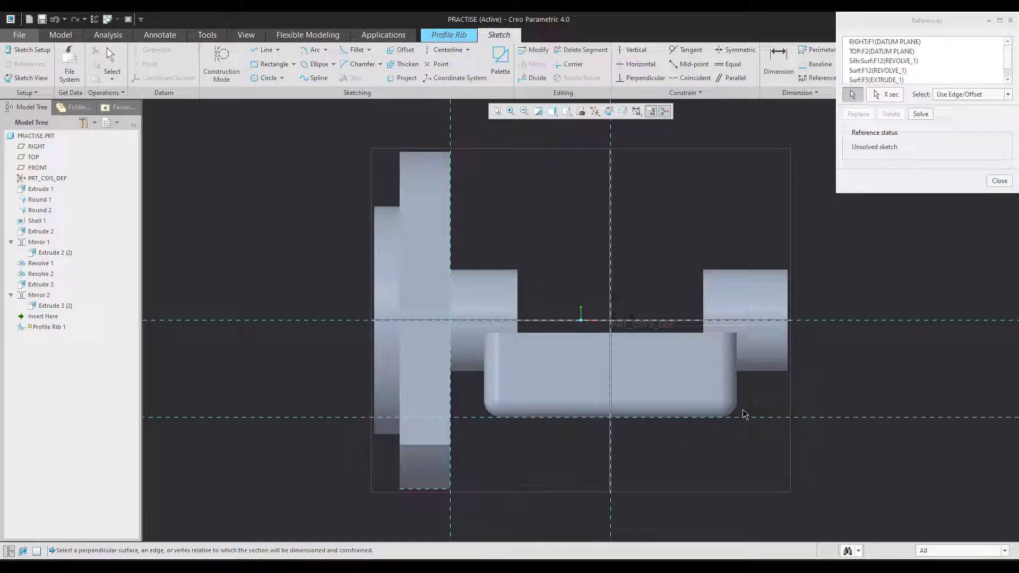
Sketch a sloping rib line from the lower part of the flange's inner face to the rounded far corner of the tray's underside.
left_click(265, 50)
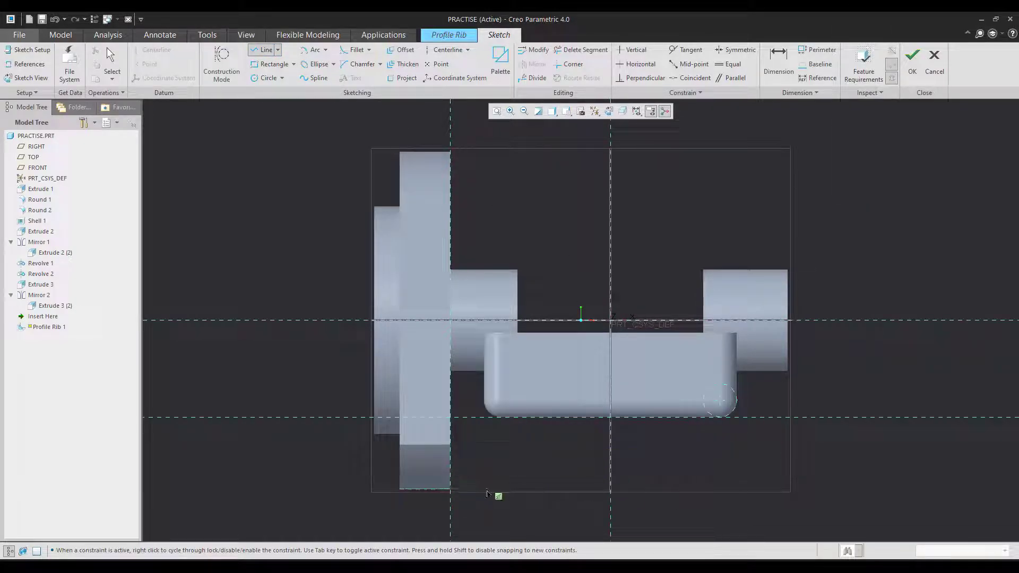
left_click(453, 482)
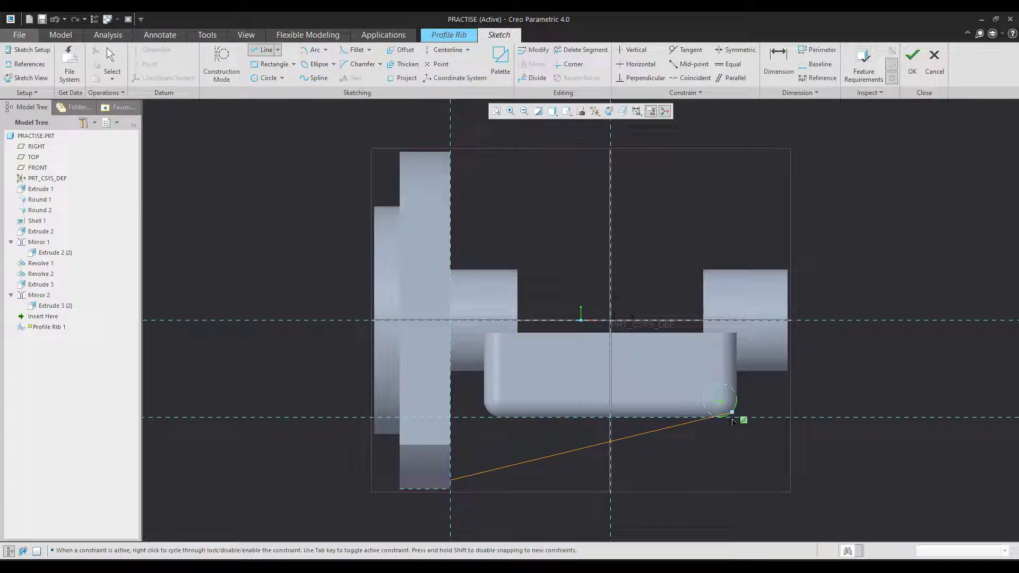
scroll(732, 421, "down", 4)
left_click(713, 415)
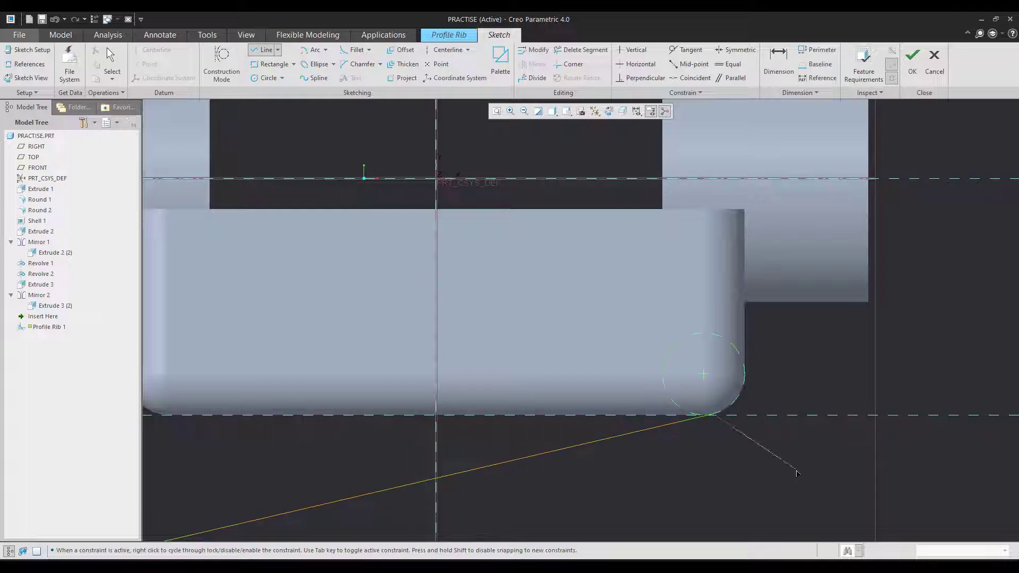
middle_click(797, 472)
scroll(721, 401, "up", 4)
Dimension the rib line's flange end 4 mm above the flange's lower edge, and finish the sketch.
left_click(779, 65)
scroll(491, 425, "down", 5)
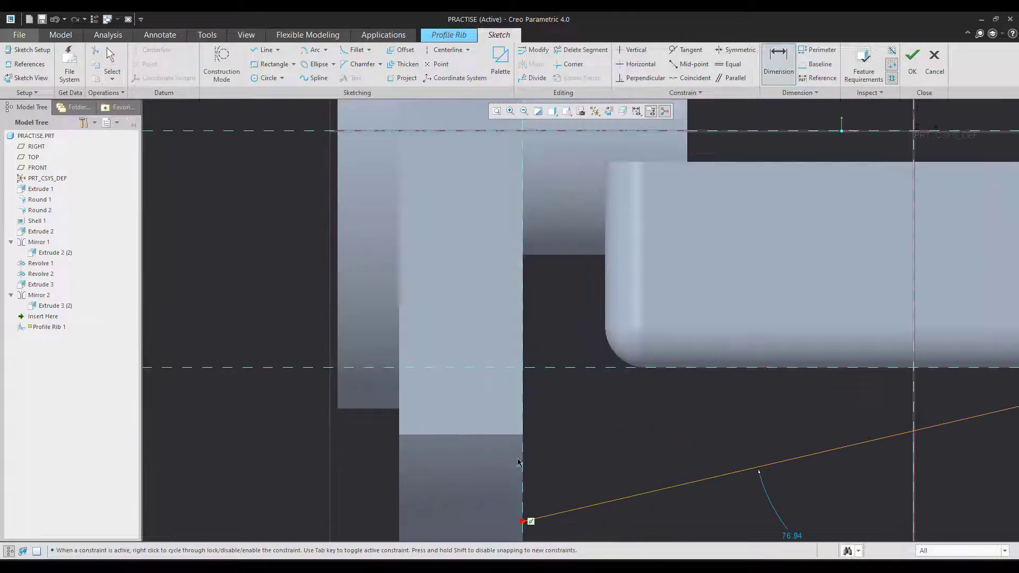
scroll(523, 379, "up", 2)
scroll(513, 510, "down", 2)
left_click(519, 457)
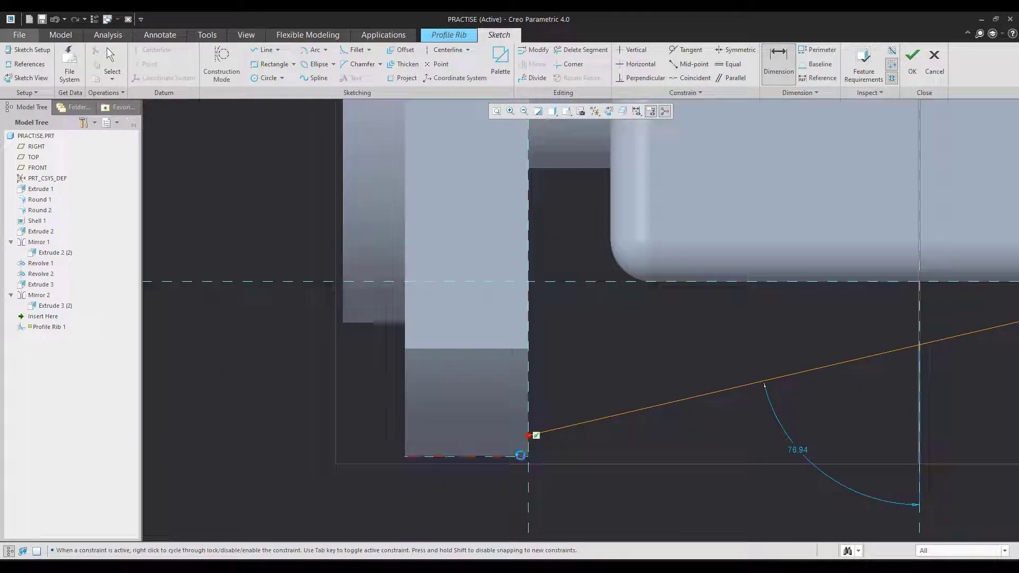
left_click(528, 436)
middle_click(556, 408)
type("4")
key("Return")
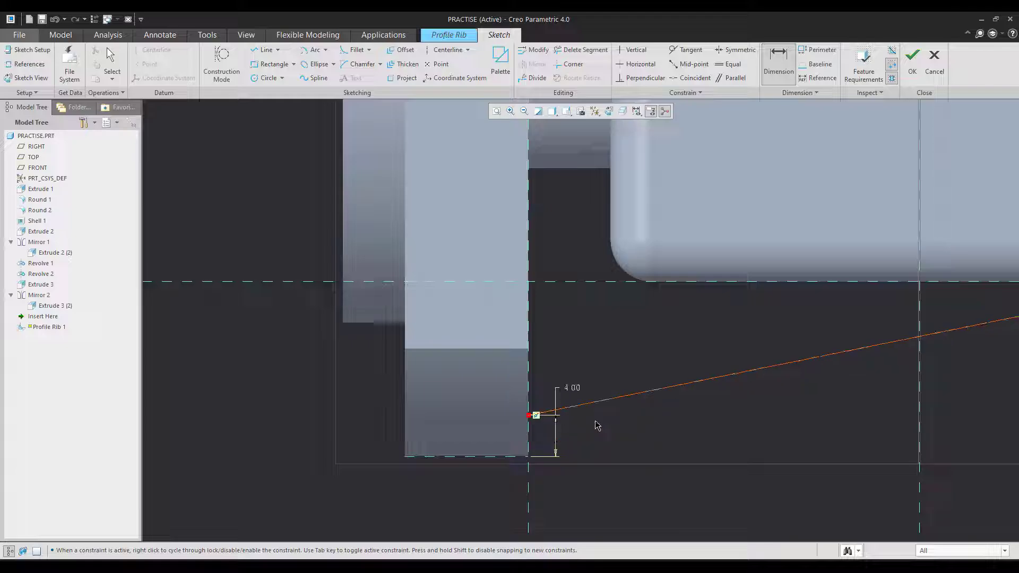
middle_click(596, 422)
scroll(597, 422, "up", 4)
left_click(912, 58)
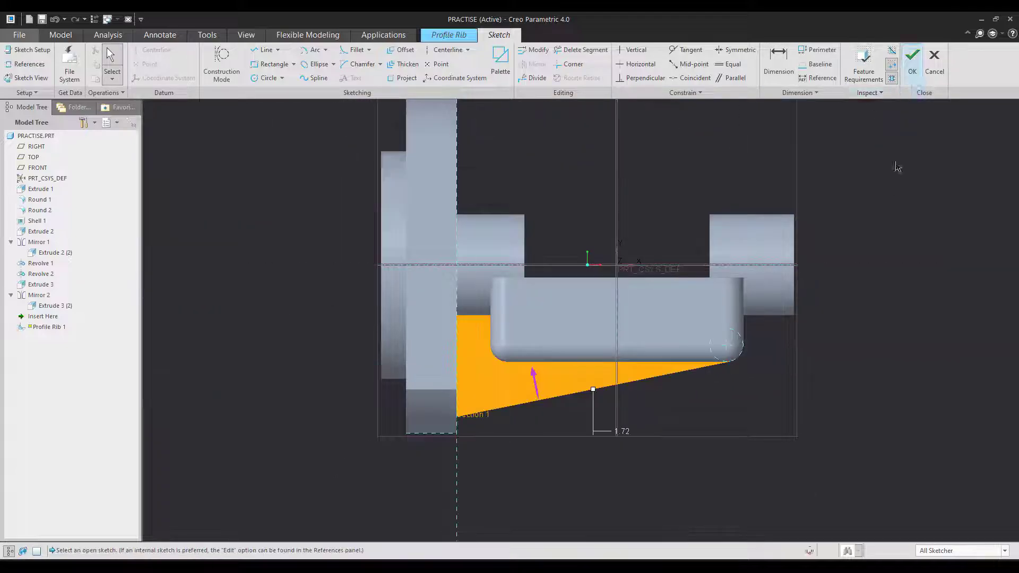
Set the rib thickness to 6 mm and complete the profile rib.
double_click(608, 446)
type("6")
key("Return")
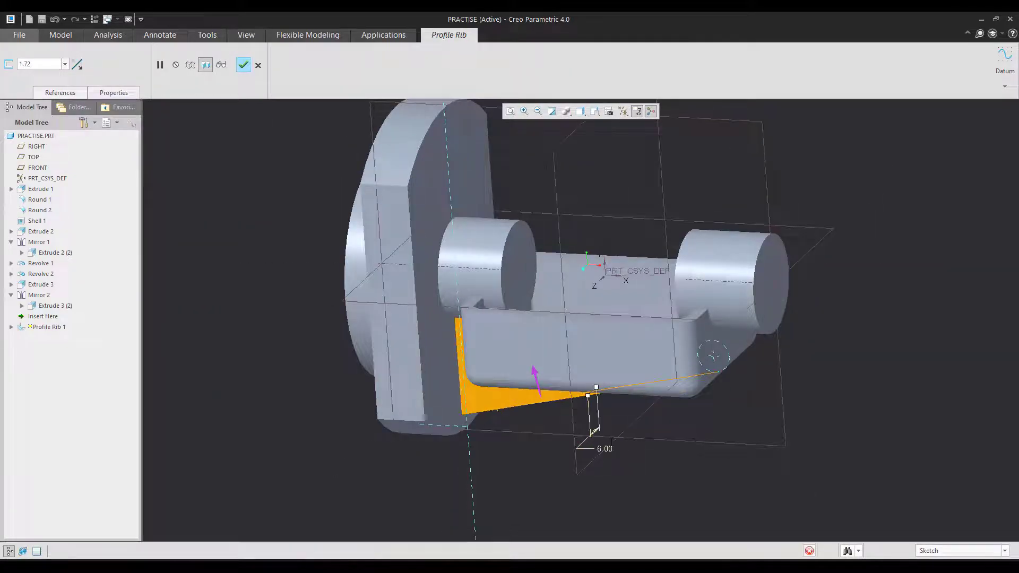
middle_click(776, 464)
mouse_move(665, 459)
middle_mouse_down()
mouse_move(669, 416)
mouse_move(709, 424)
mouse_move(694, 421)
mouse_move(662, 462)
mouse_move(711, 475)
mouse_move(661, 476)
middle_mouse_up()
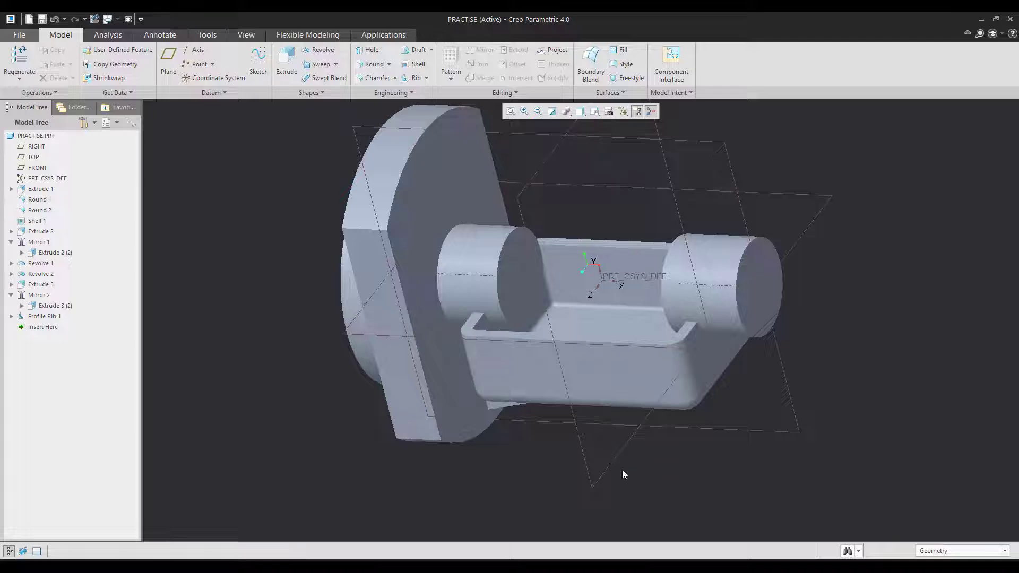
Place a coaxial hole on the end face of the boss farthest from the flange, with a diameter of 16 mm.
key("alt+Tab")
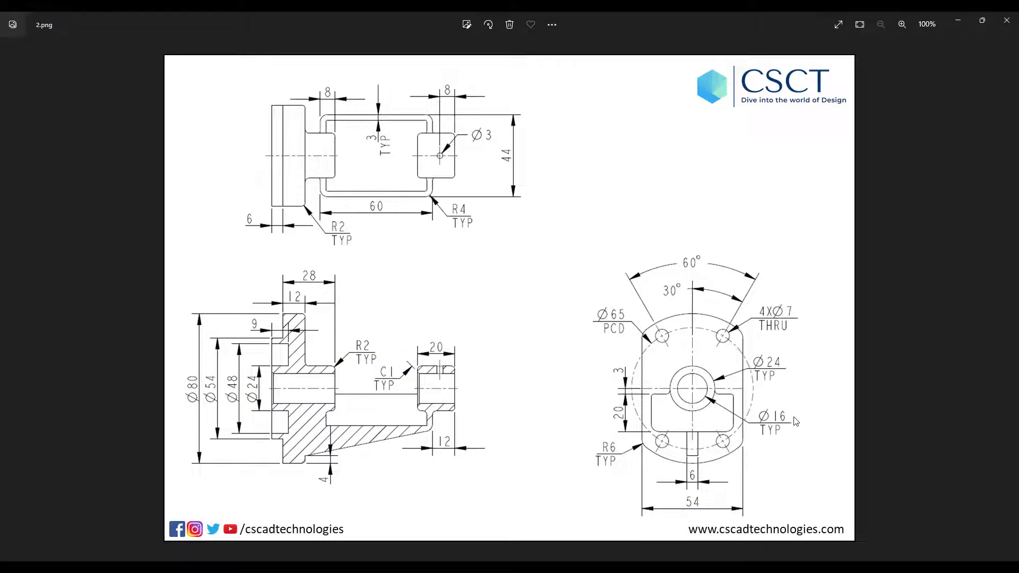
key("alt+Tab")
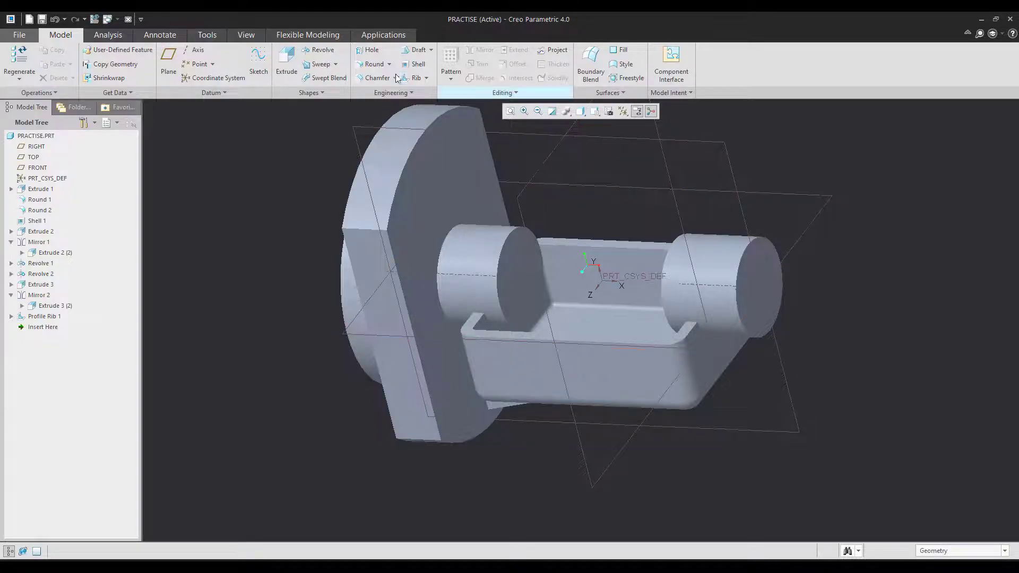
left_click(360, 52)
scroll(745, 302, "up", 5)
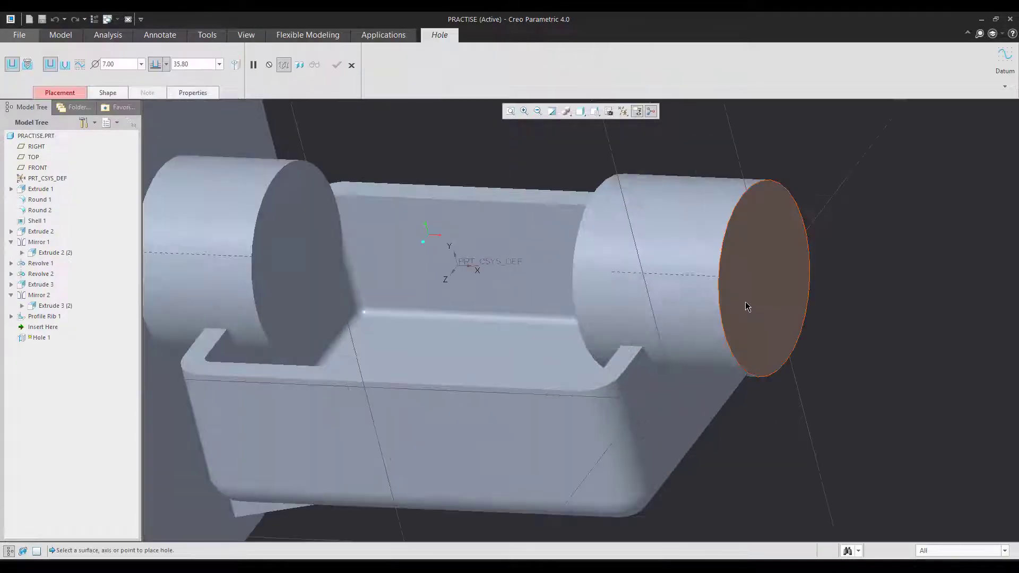
left_click(746, 292)
double_click(830, 246)
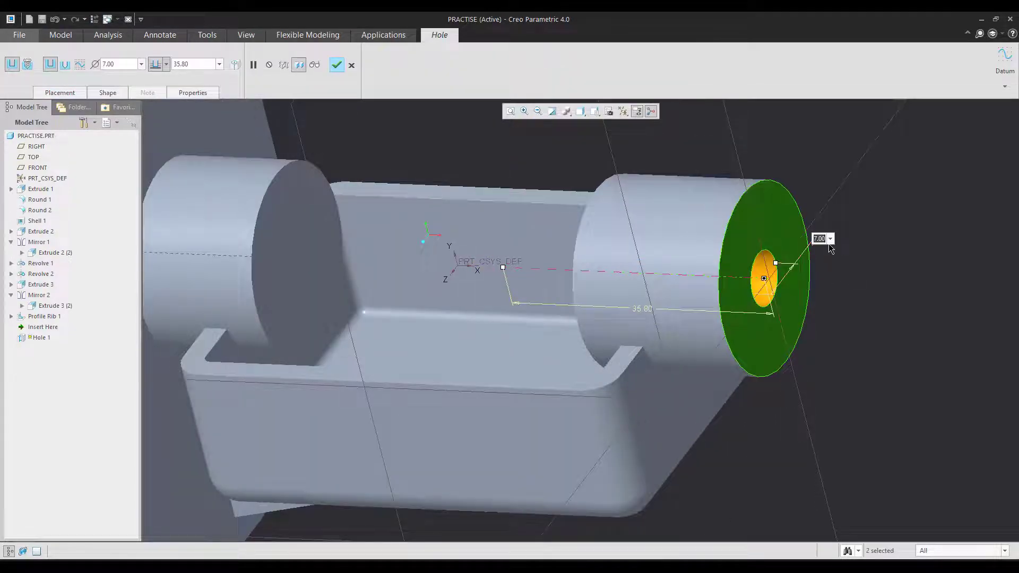
type("16")
key("Return")
Change the hole's depth option so it passes through the far boss only, and complete the hole.
left_click(166, 64)
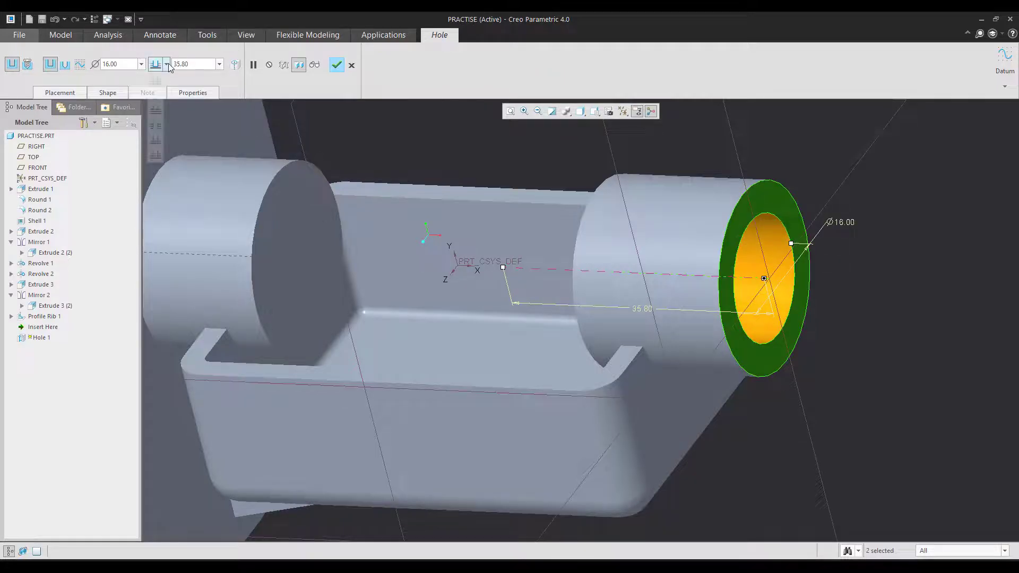
left_click(154, 110)
scroll(615, 302, "down", 4)
middle_click(772, 313)
left_click(772, 314)
scroll(407, 271, "down", 2)
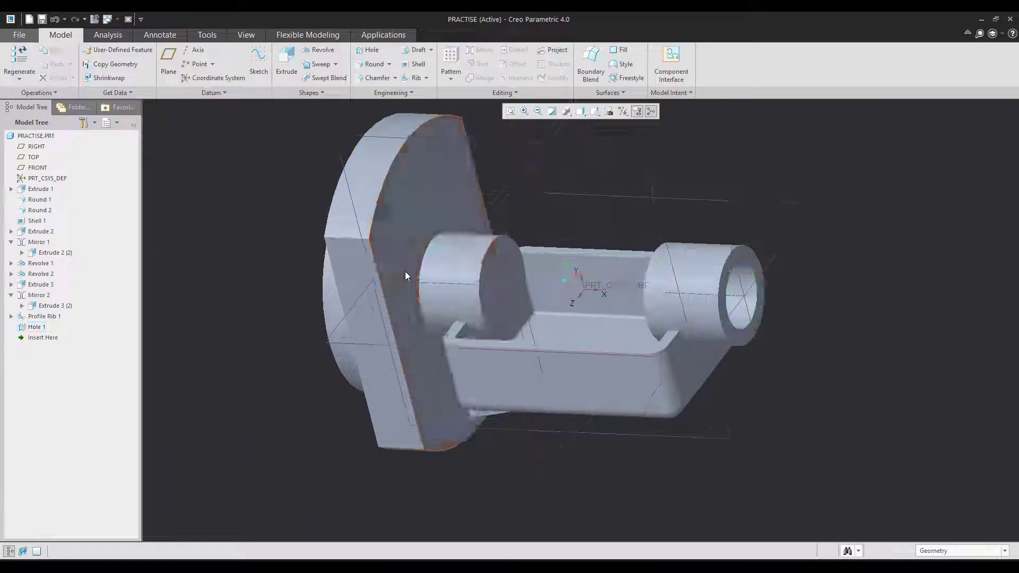
Create a 16 mm coaxial hole from the flange boss's end face, running through the whole boss and flange.
left_click(371, 50)
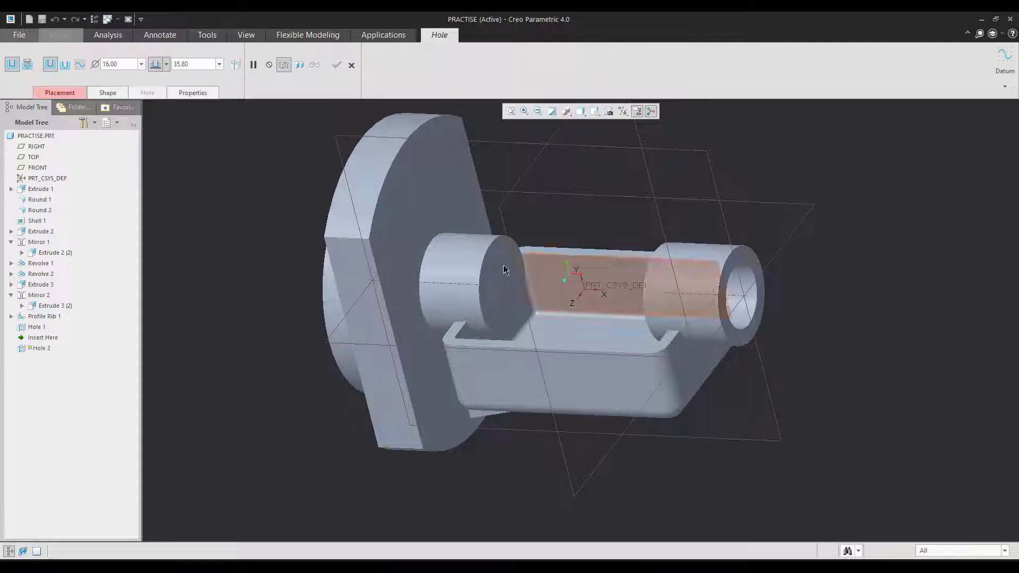
left_click(502, 286)
left_click(483, 294, "ctrl")
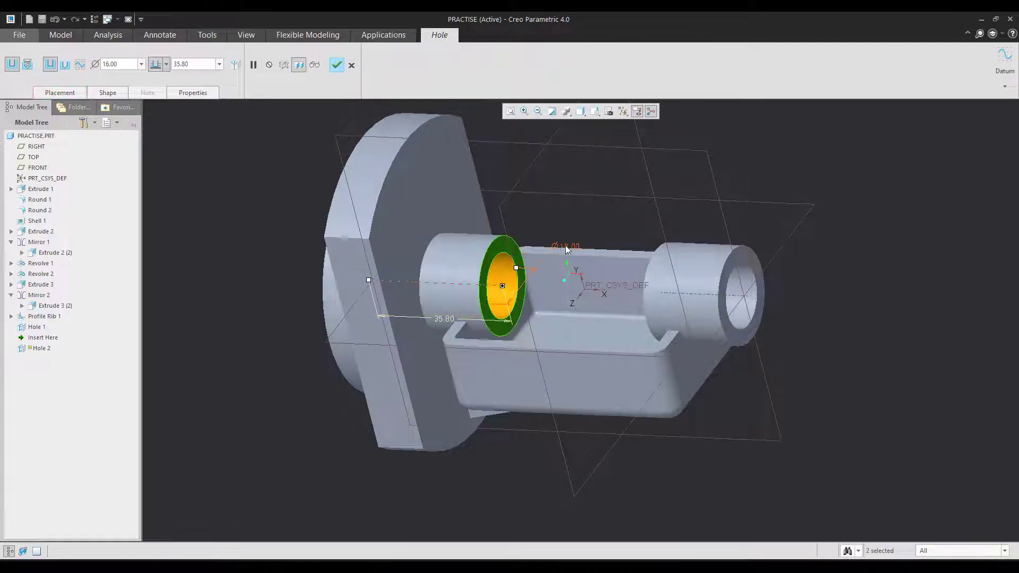
left_click(166, 65)
left_click(156, 125)
middle_click(246, 307)
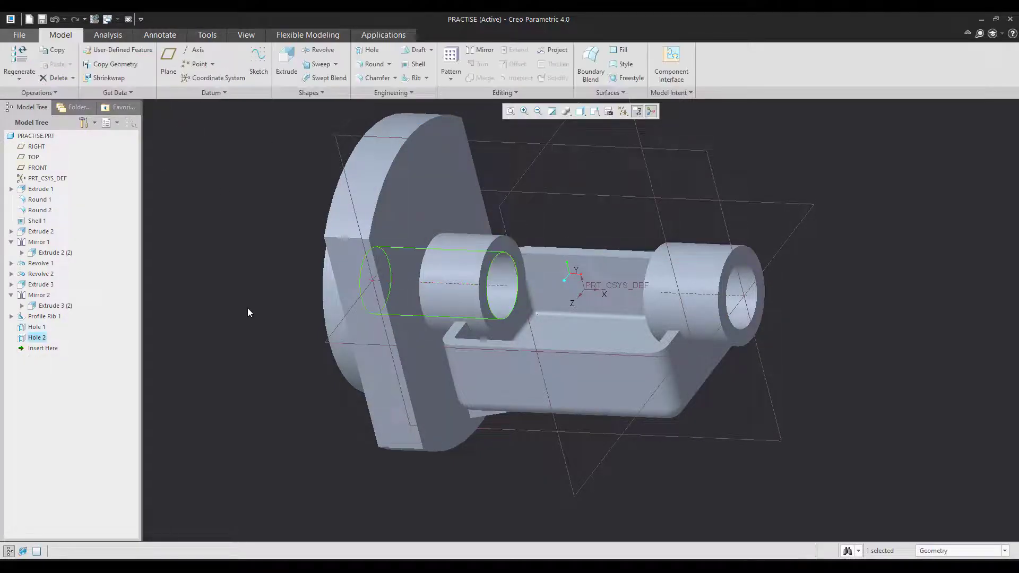
mouse_move(248, 312)
middle_mouse_down()
mouse_move(325, 315)
mouse_move(291, 298)
mouse_move(256, 301)
middle_mouse_up()
left_click(265, 334)
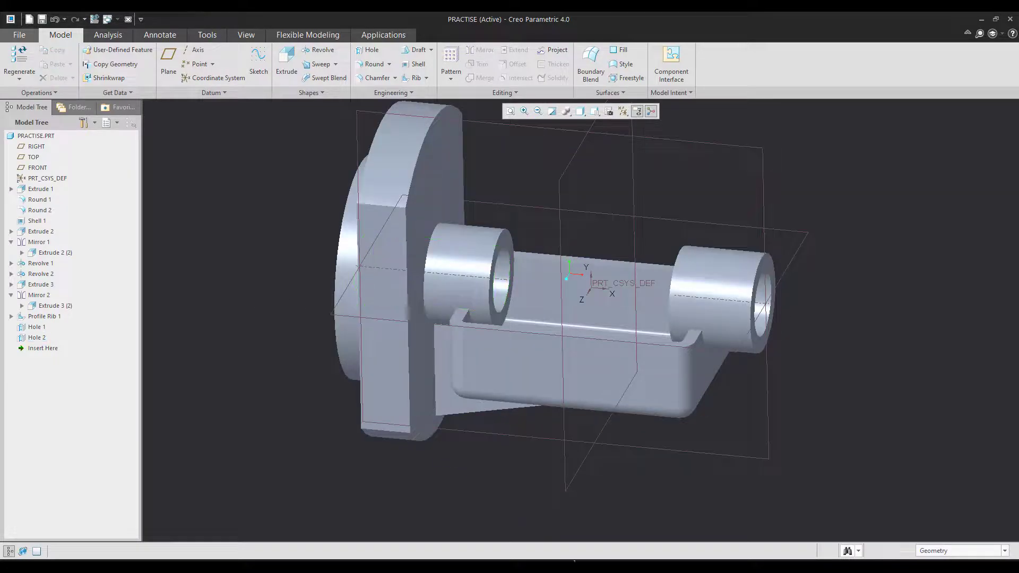
Start a revolve sketch on the FRONT plane, referencing the flange collar's end face and placing the axis centerline along the bosses' horizontal axis.
key("alt+Tab")
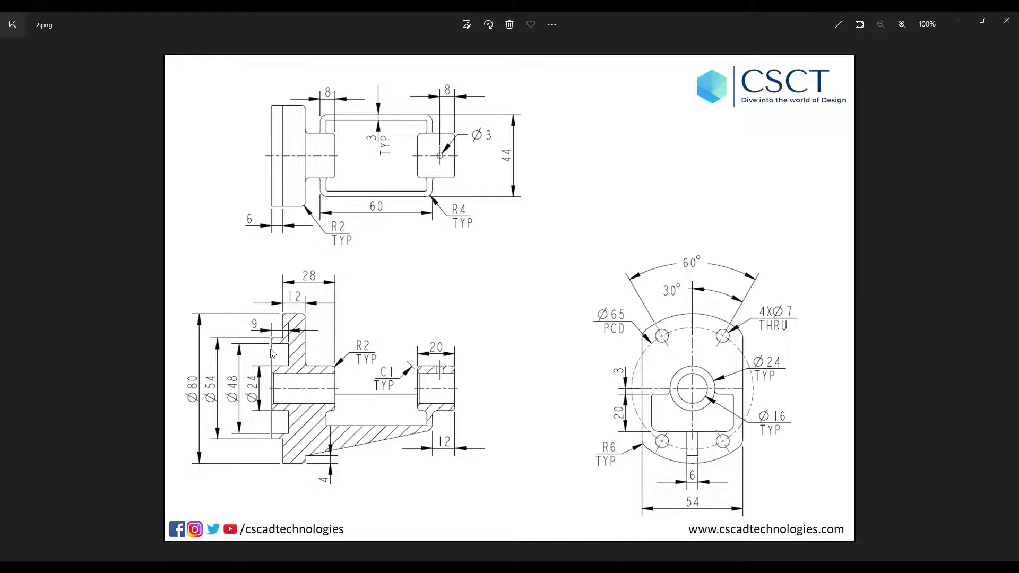
key("alt+Tab")
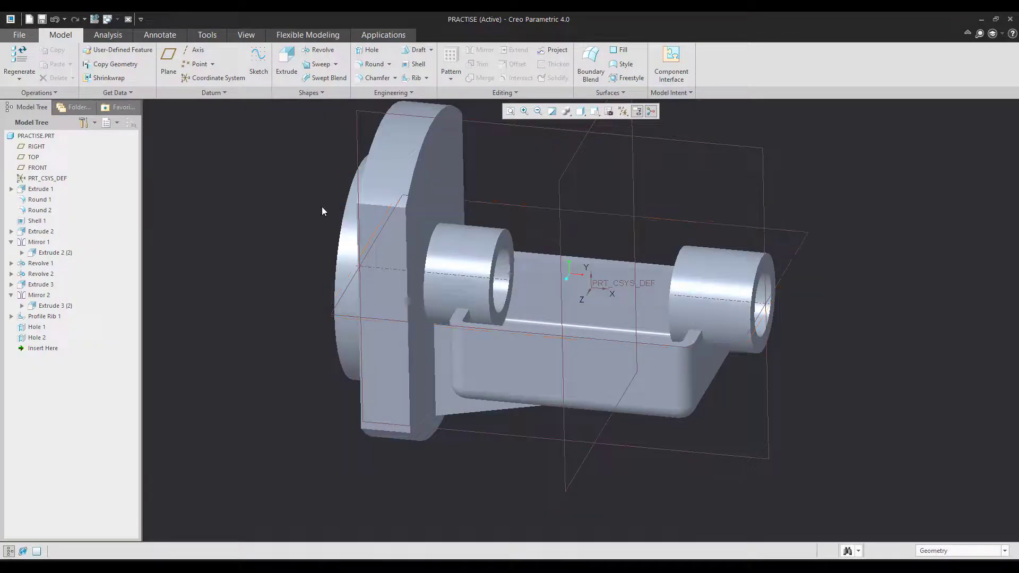
left_click(354, 124)
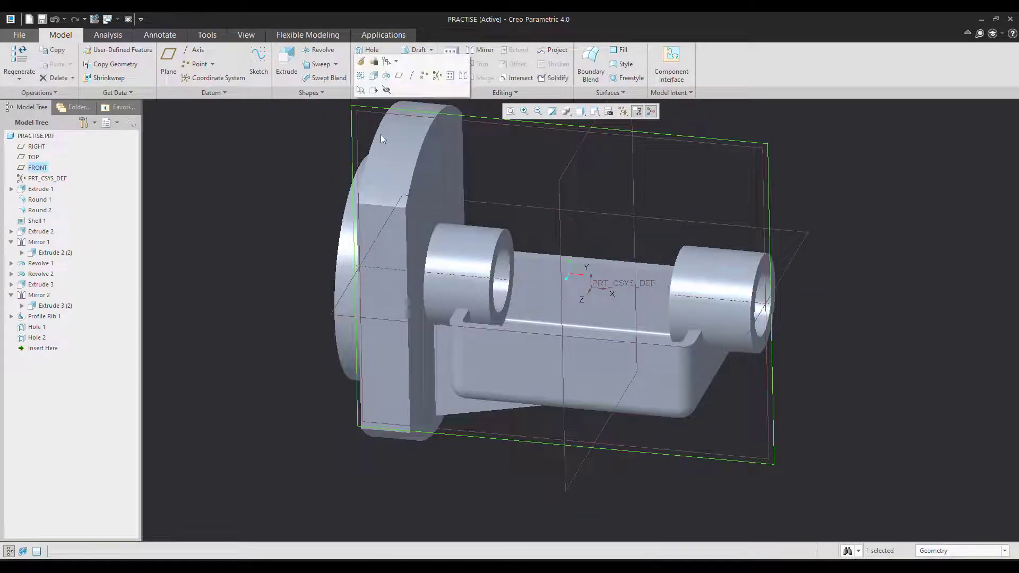
left_click(386, 75)
left_click(609, 112)
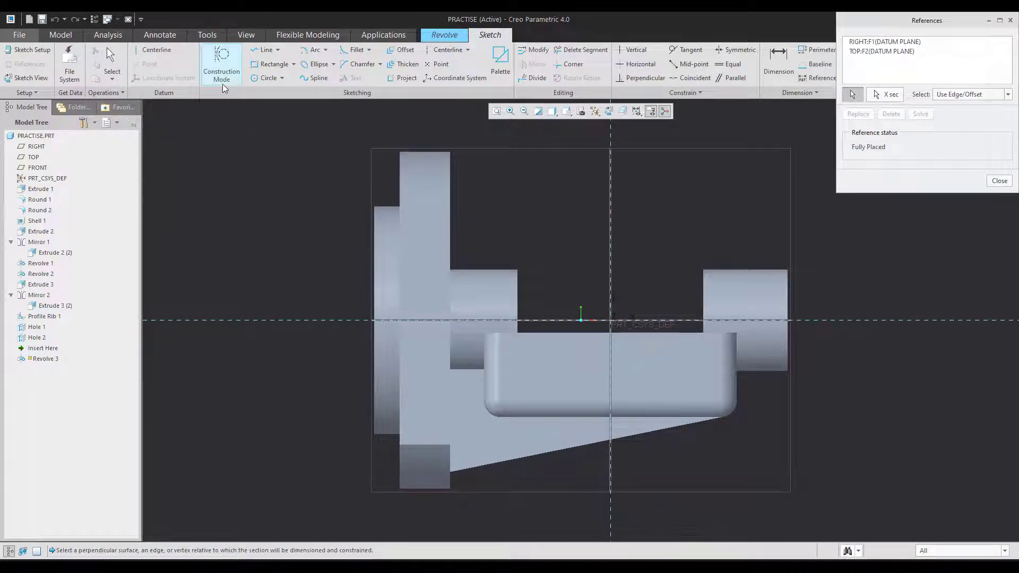
left_click(154, 49)
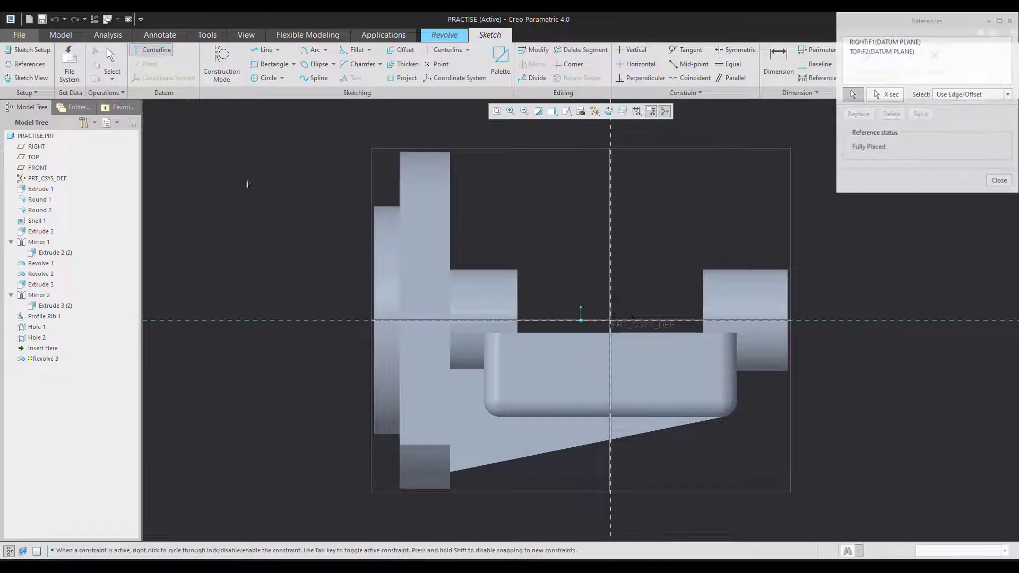
left_click(376, 327)
middle_click(301, 212)
Sketch a rectangle from the collar's end face above the axis, remove its equal-length constraint and set its width to 9 mm.
left_click(272, 66)
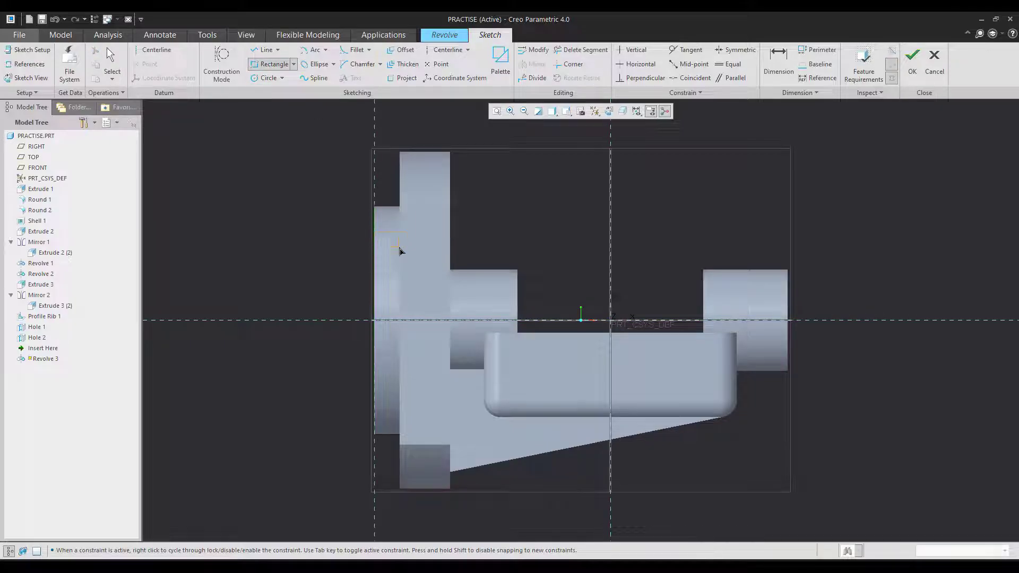
left_click(422, 278)
middle_click(425, 276)
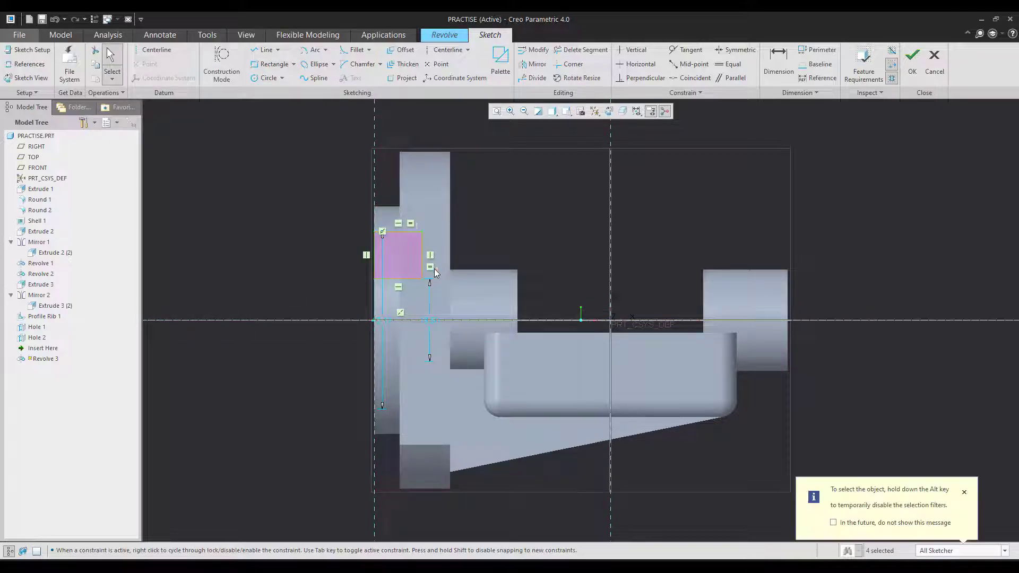
left_click(432, 268)
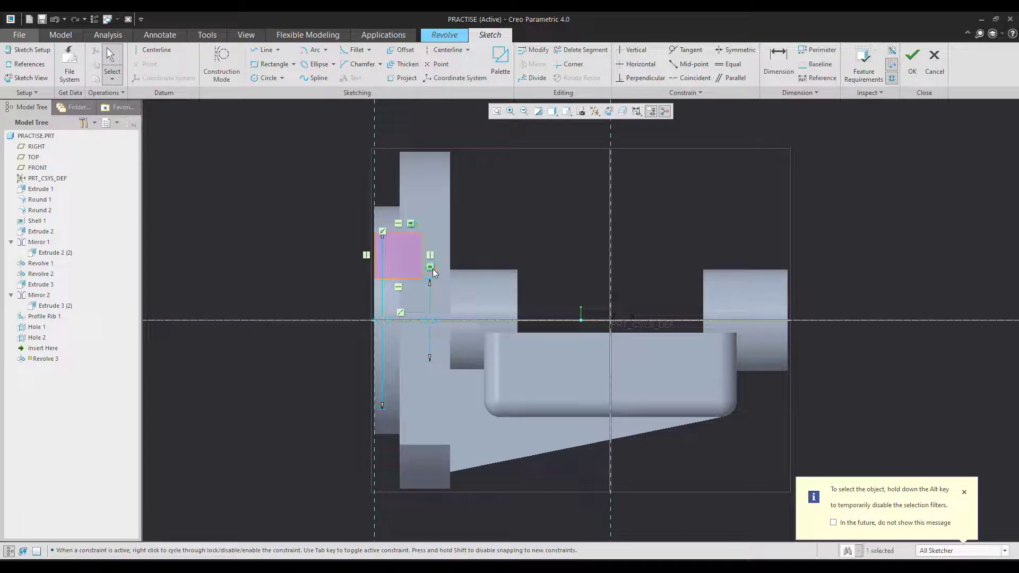
key("Delete")
double_click(394, 228)
type("9")
key("Return")
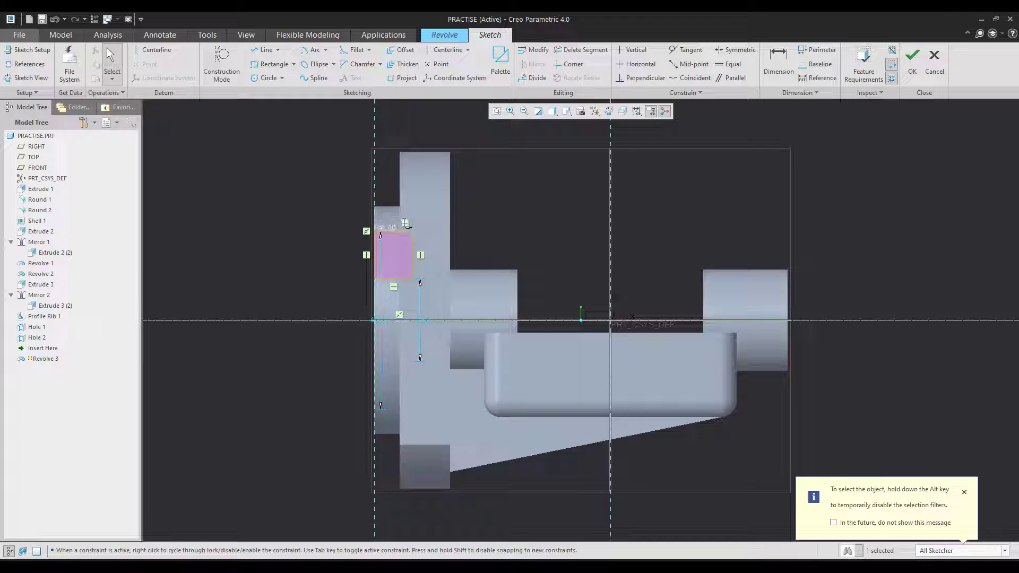
Set the groove rectangle's outer diameter to 48 mm, following the drawing.
key("alt+Tab")
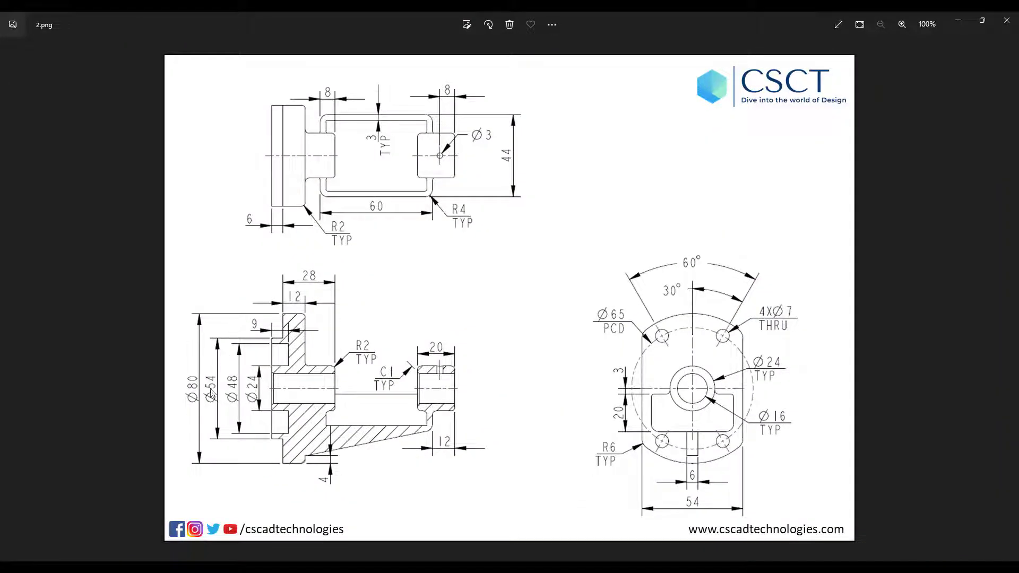
key("alt+Tab")
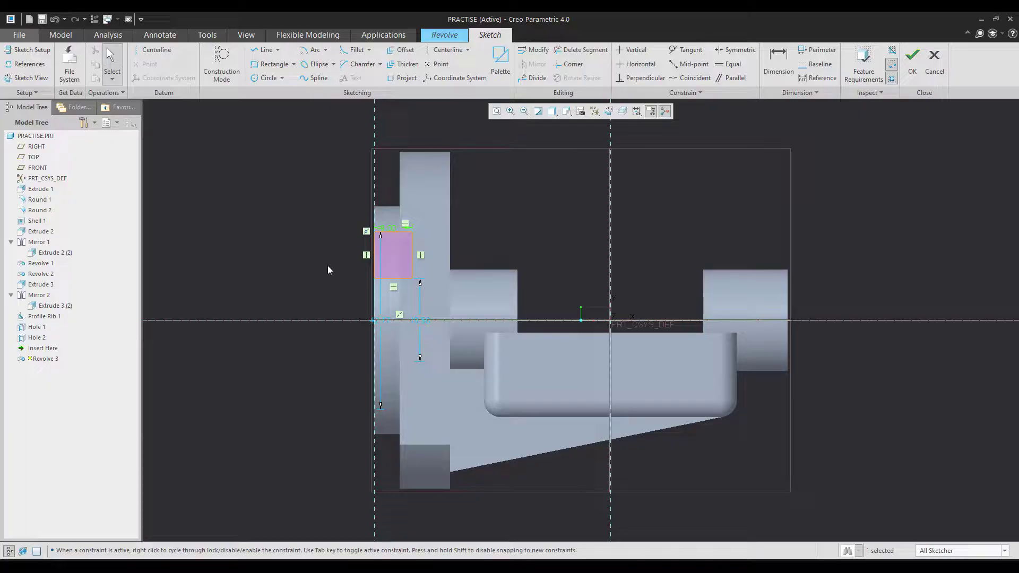
left_click_drag(381, 318, 318, 286)
double_click(319, 287)
type("48")
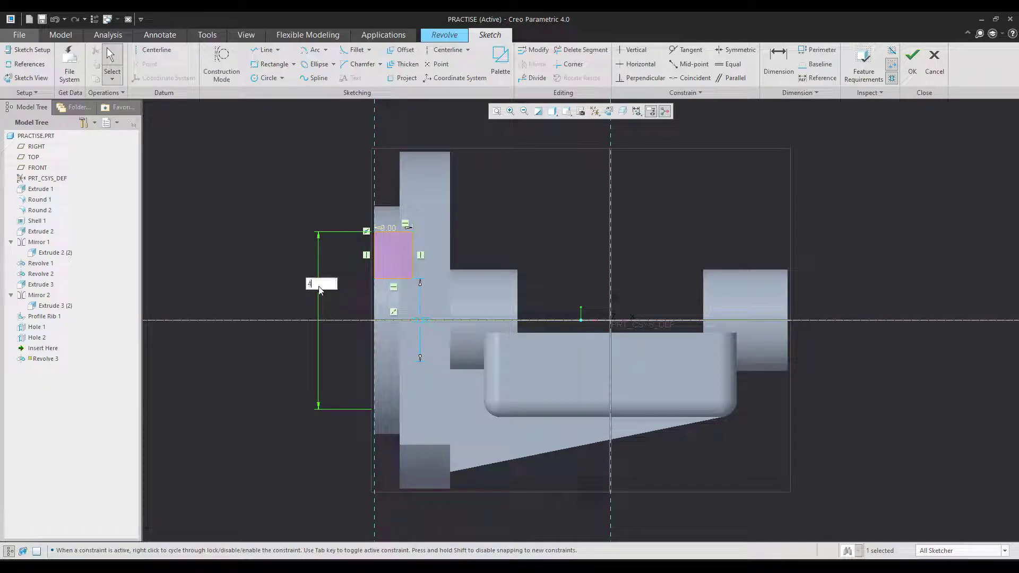
key("Return")
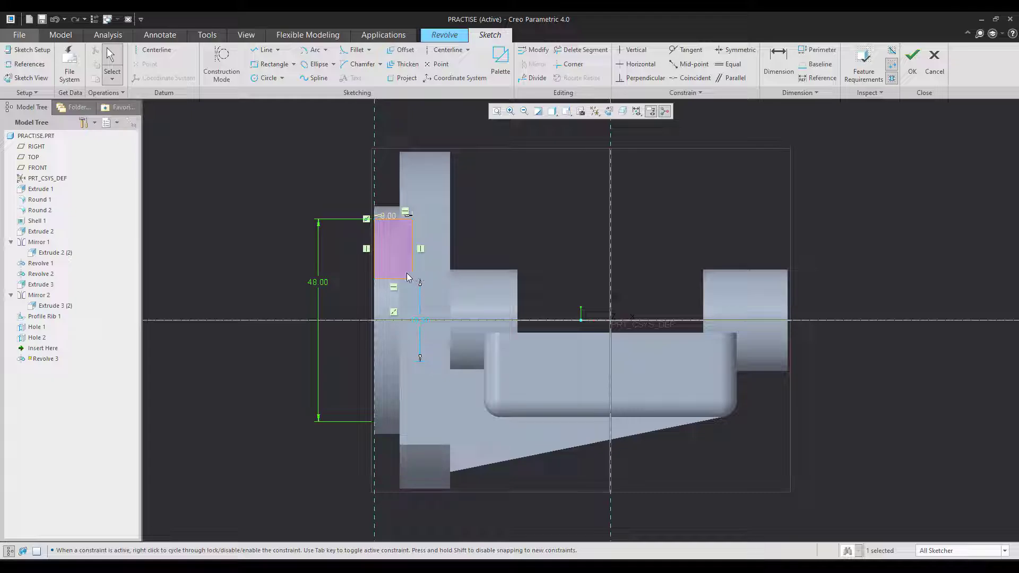
Constrain the rectangle's inner corner horizontally to the upper corner of the flange boss.
left_click(637, 64)
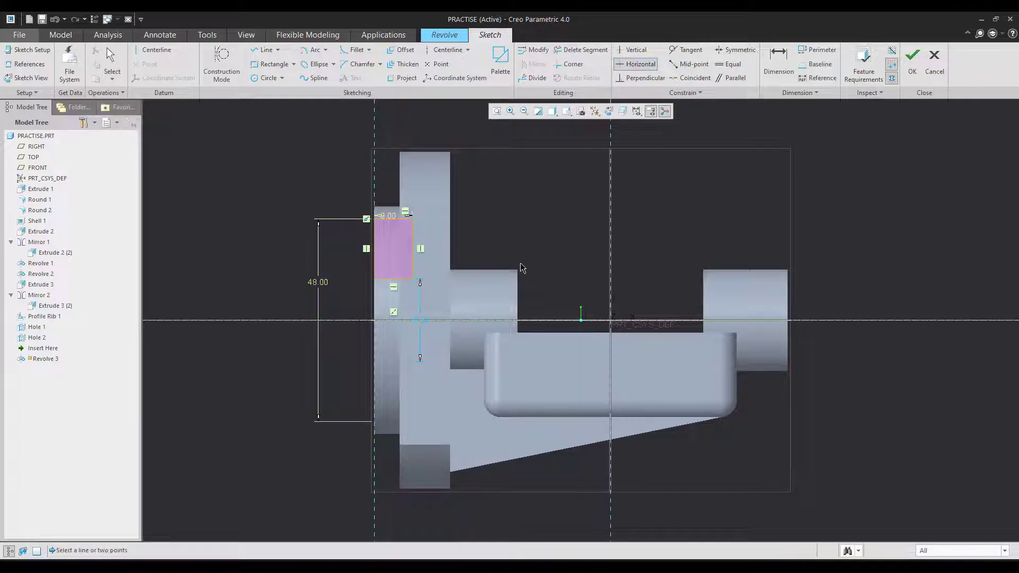
left_click(518, 271)
left_click(413, 278)
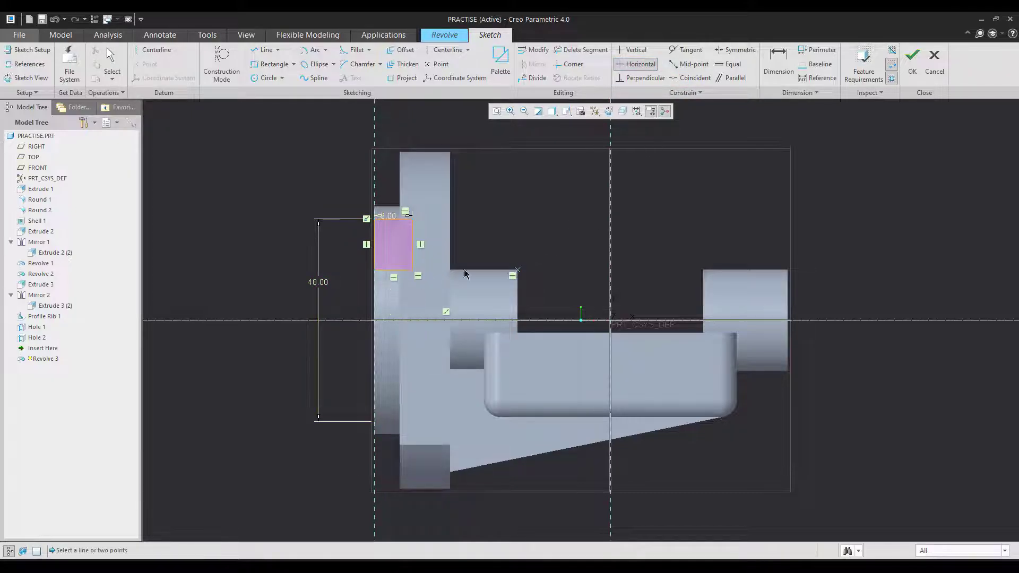
middle_click(578, 252)
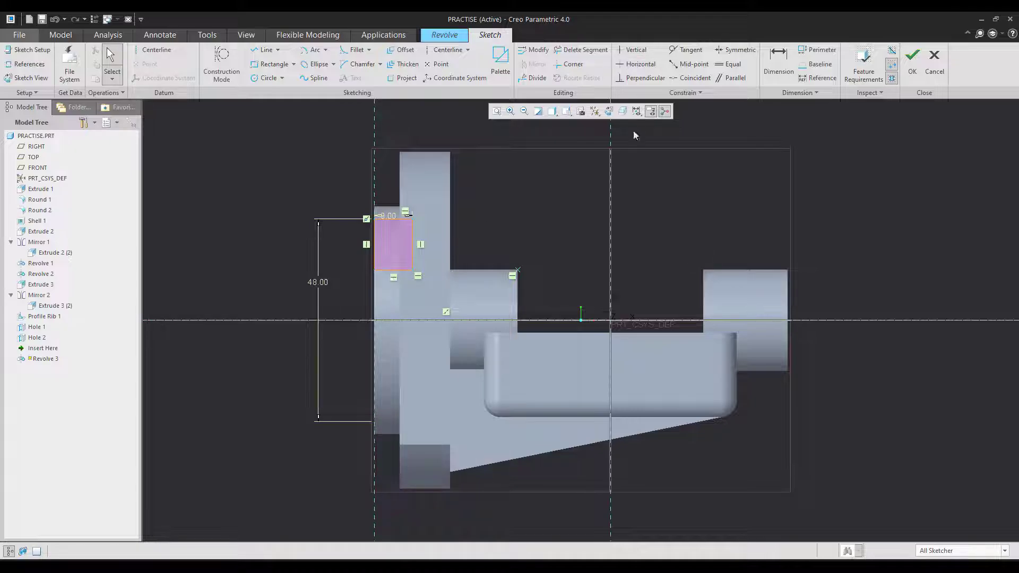
left_click(779, 59)
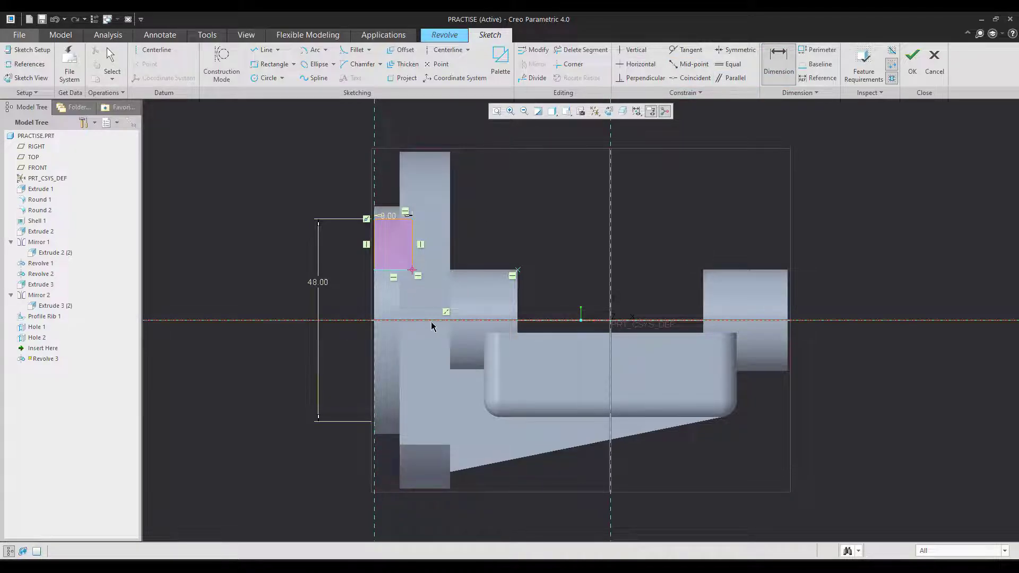
middle_click(444, 329)
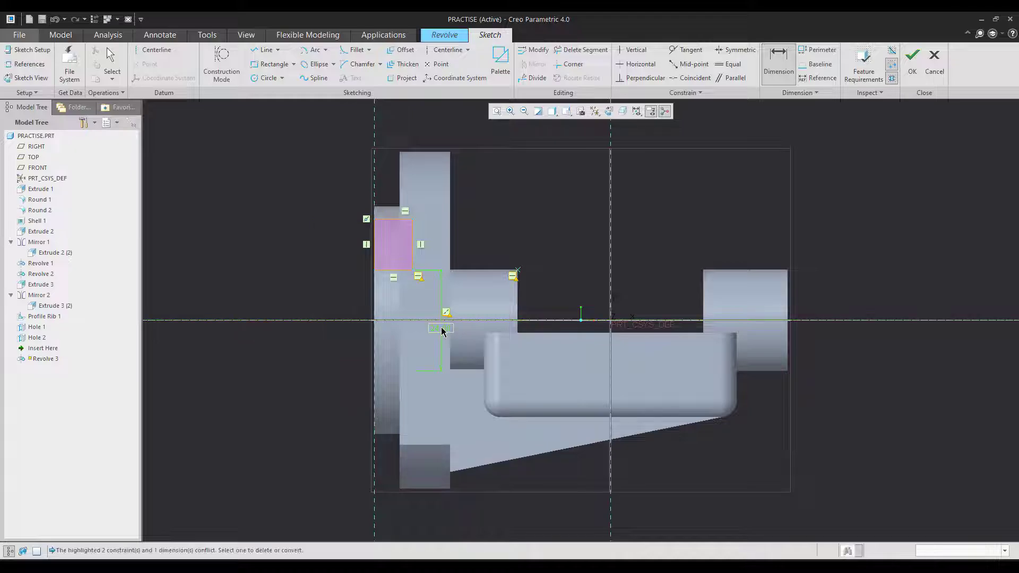
middle_click(831, 234)
middle_click(574, 251)
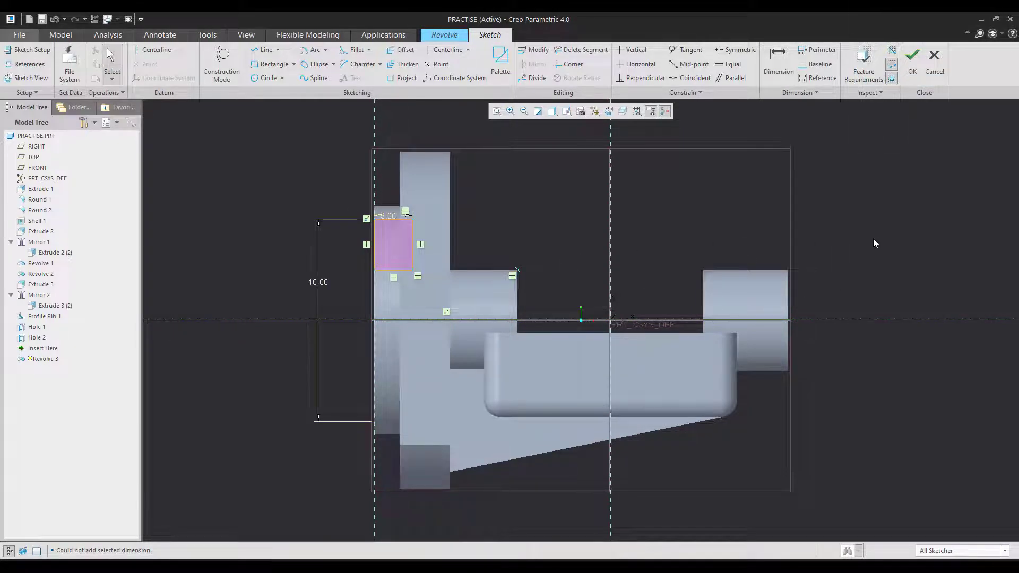
Finish the sketch and complete the 360° revolved cut that forms the ring groove in the flange collar.
left_click(912, 74)
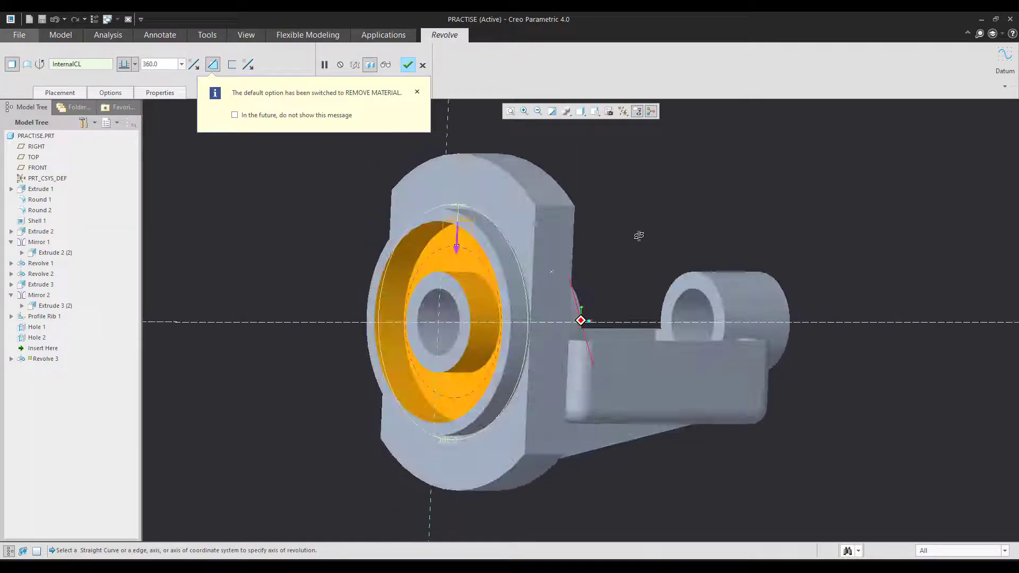
middle_click(816, 230)
left_click(873, 327)
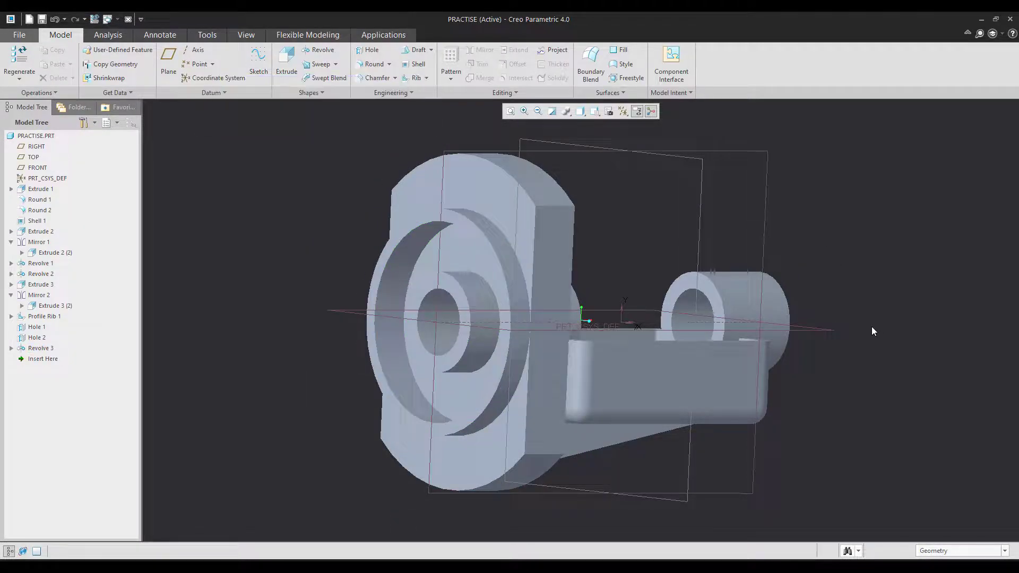
key("ctrl+d")
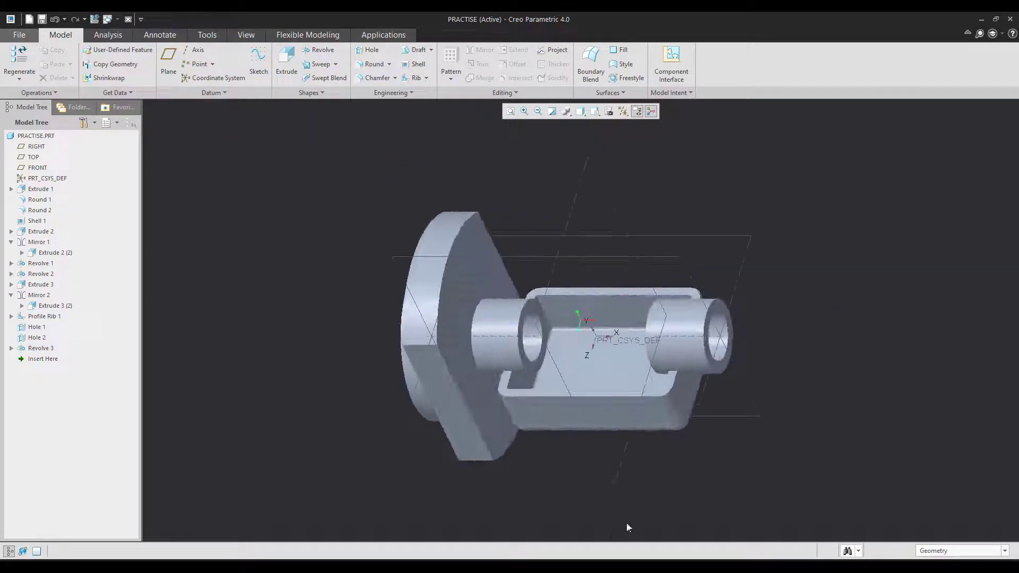
Place a radial hole on the far boss's cylindrical surface, referenced at 0° to the FRONT plane and 8 mm from the boss's end face.
key("alt+Tab")
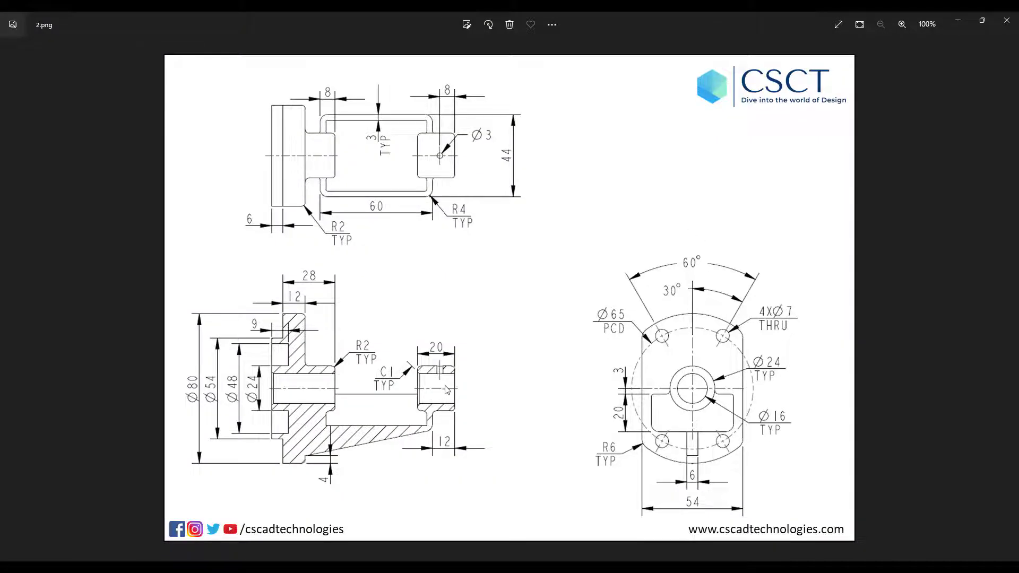
key("alt+Tab")
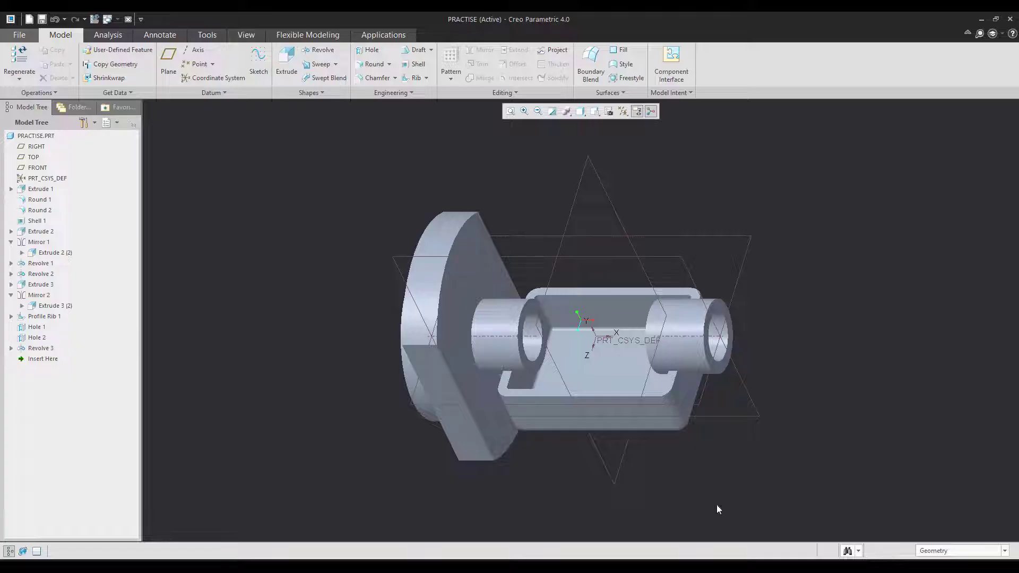
left_click(369, 52)
scroll(712, 287, "down", 2)
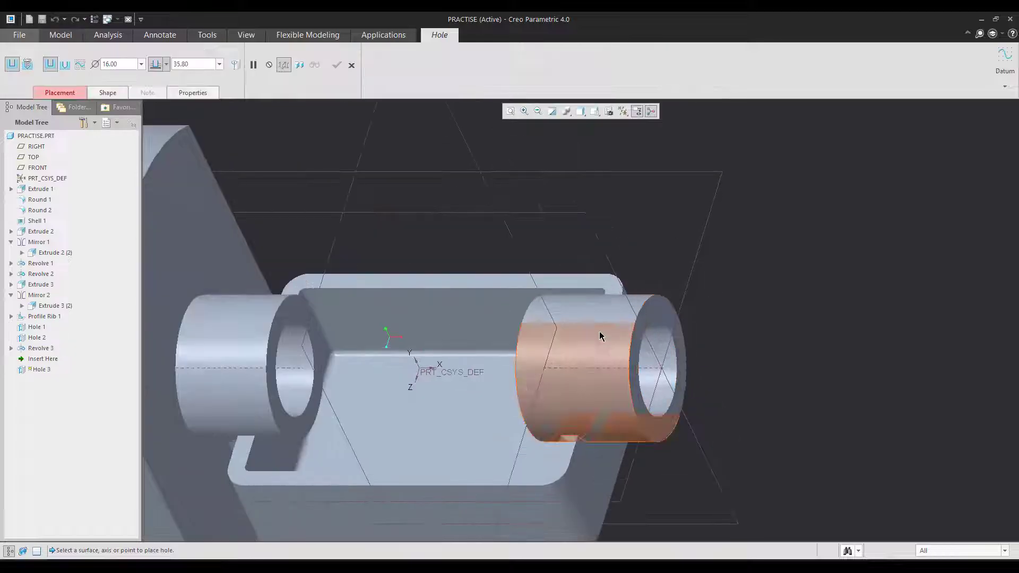
left_click(599, 331)
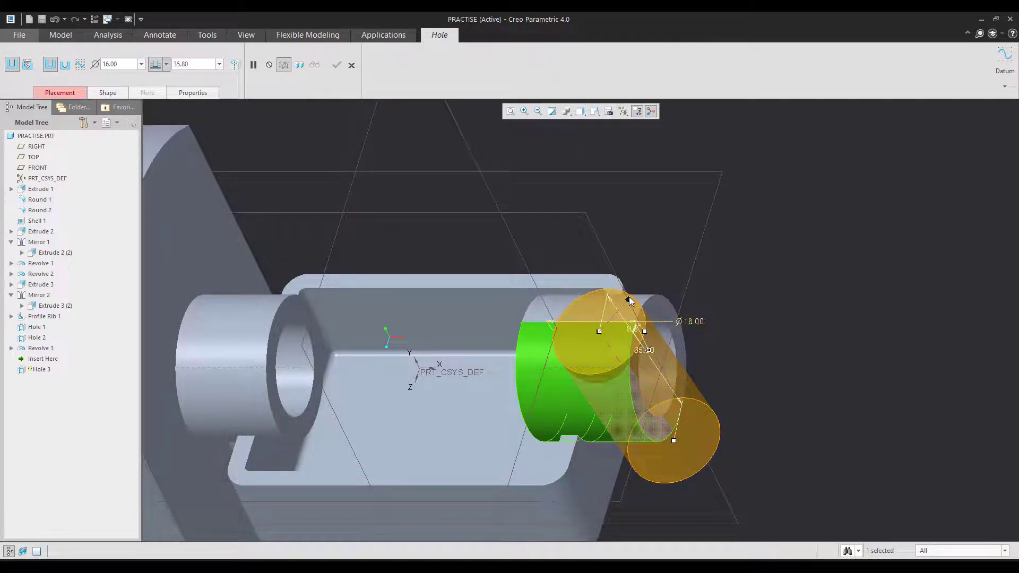
left_click_drag(658, 310, 635, 327)
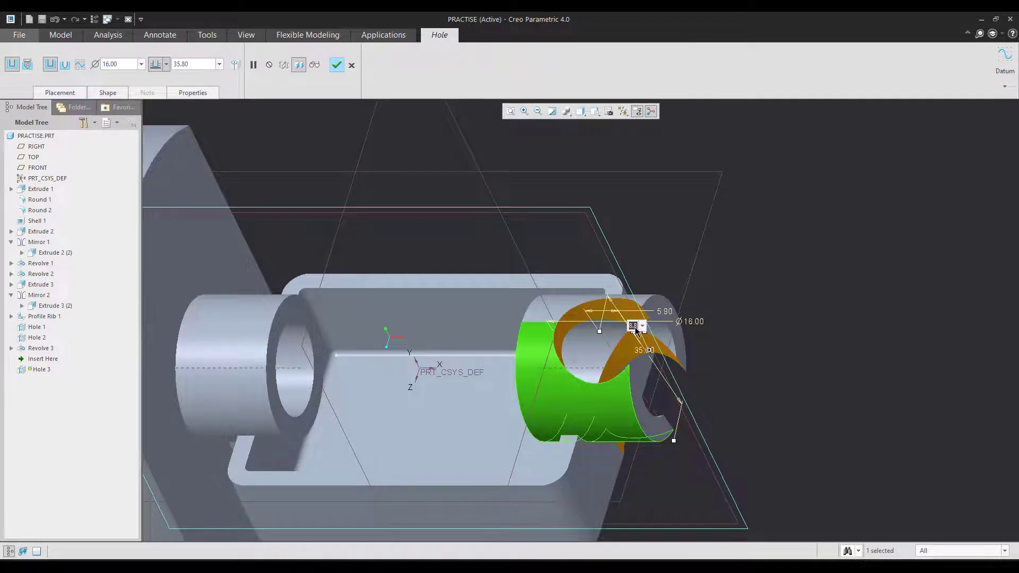
double_click(669, 296)
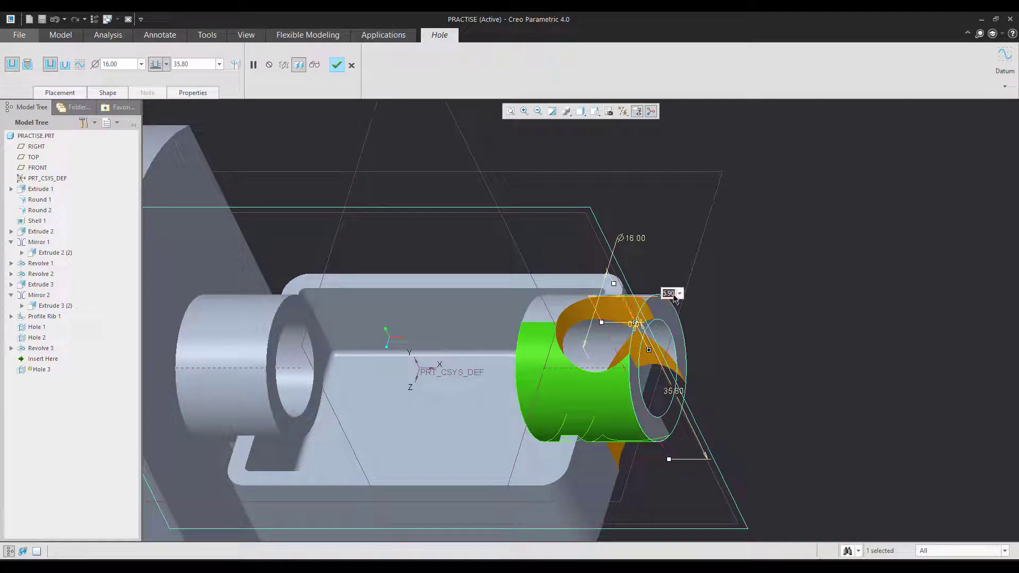
type("8")
key("Return")
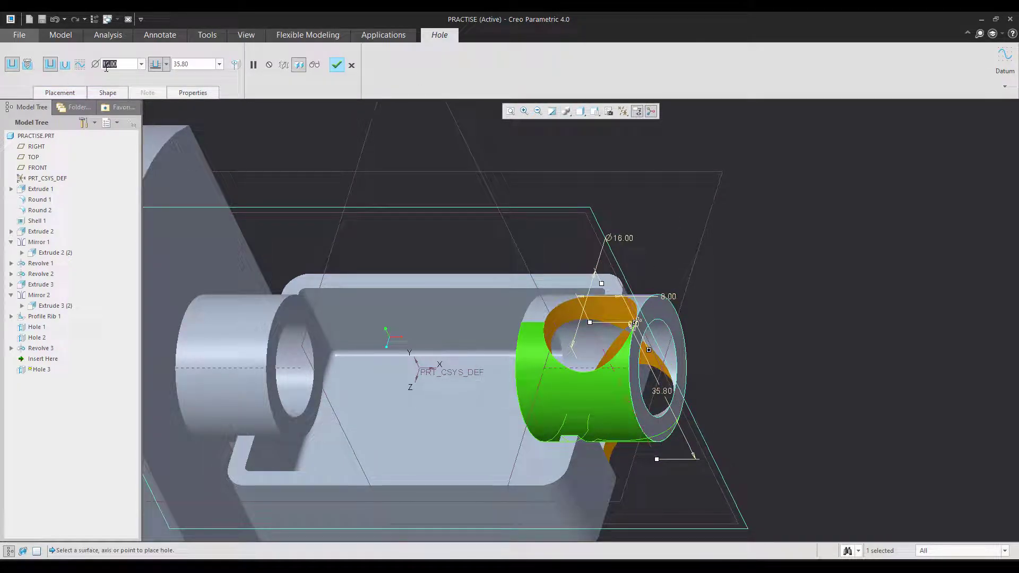
Set the radial hole's diameter to 3 mm, set its depth to reach the next surface, and complete the hole.
type("3")
key("Return")
left_click(166, 64)
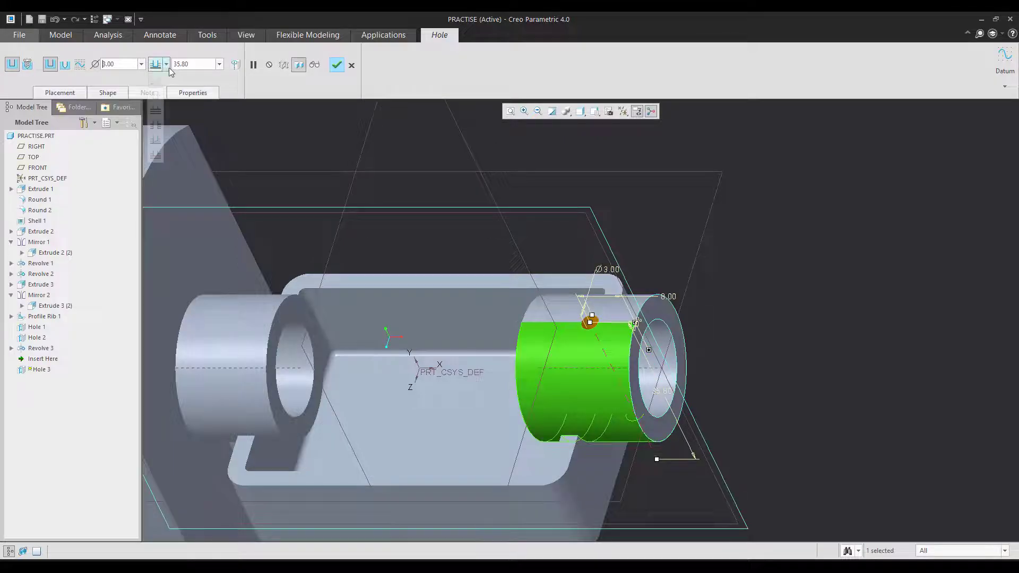
left_click(156, 96)
left_click(166, 64)
left_click(156, 111)
middle_click(713, 286)
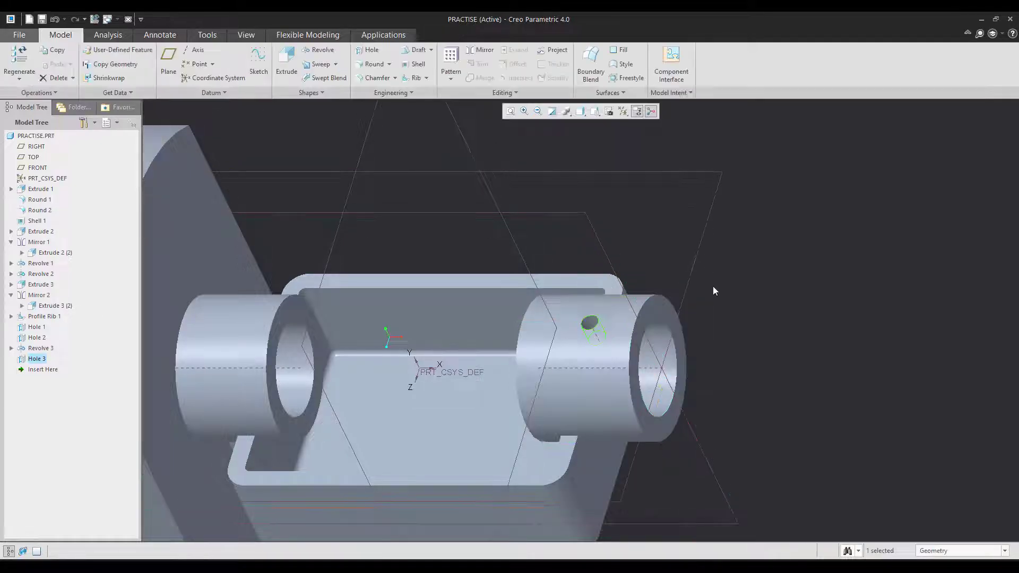
middle_click_drag(715, 284, 692, 252)
left_click(747, 250)
left_click(792, 340)
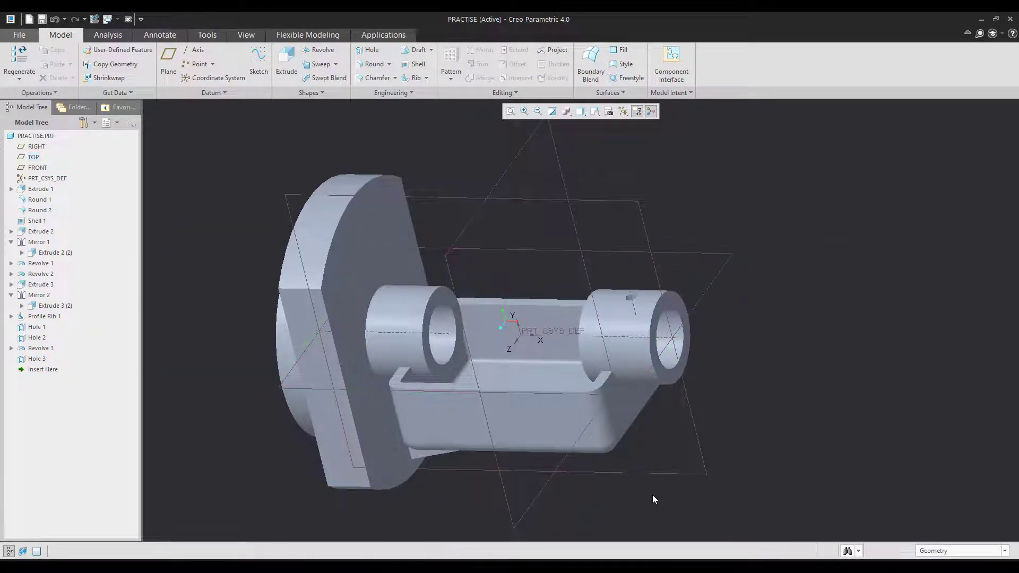
Check the drawing, then start a sketch on the flange's inner face, referenced to PRT_CSYS_DEF and the TOP and FRONT planes.
key("alt+Tab")
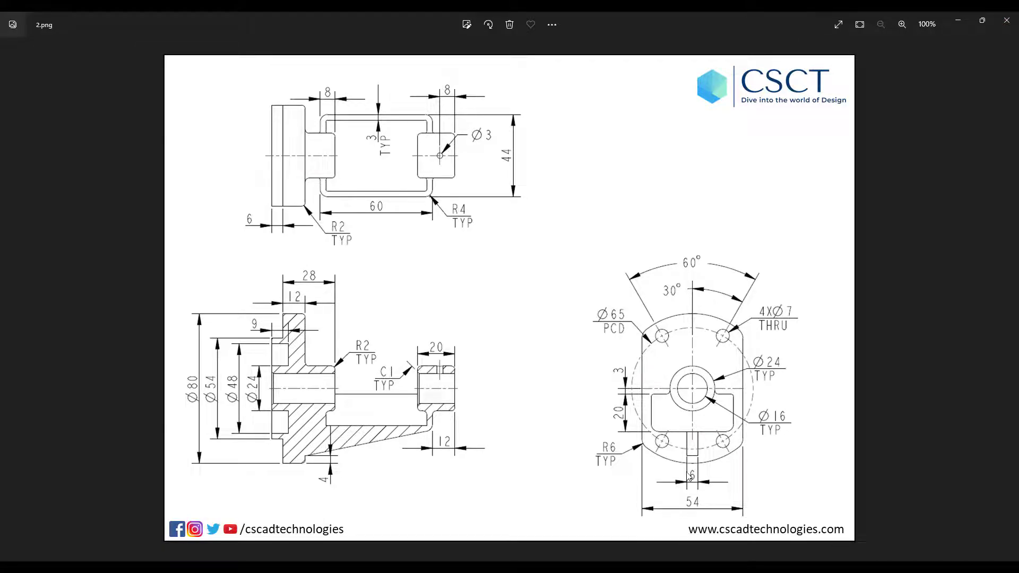
key("alt+Tab")
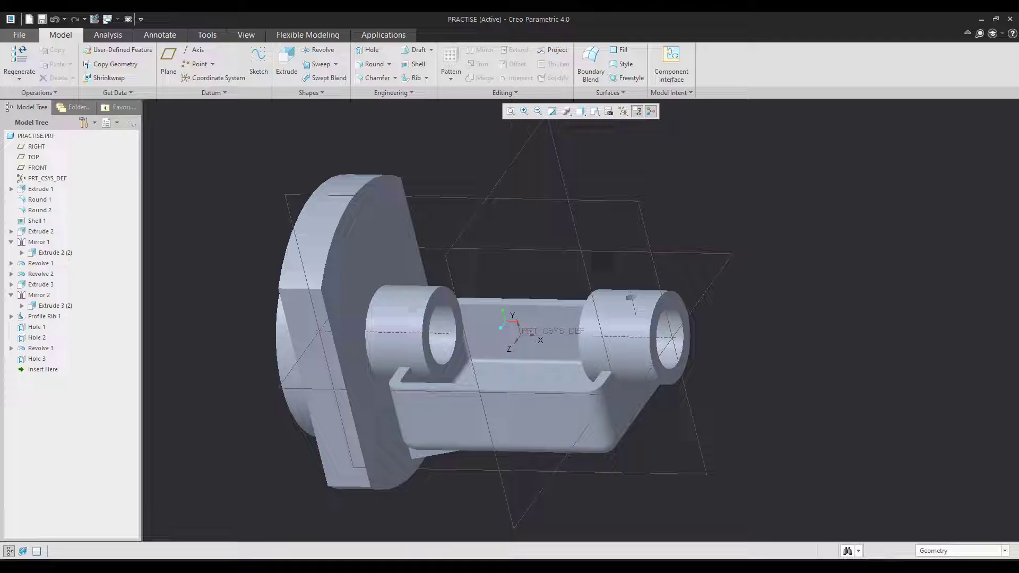
left_click(372, 214)
left_click(423, 166)
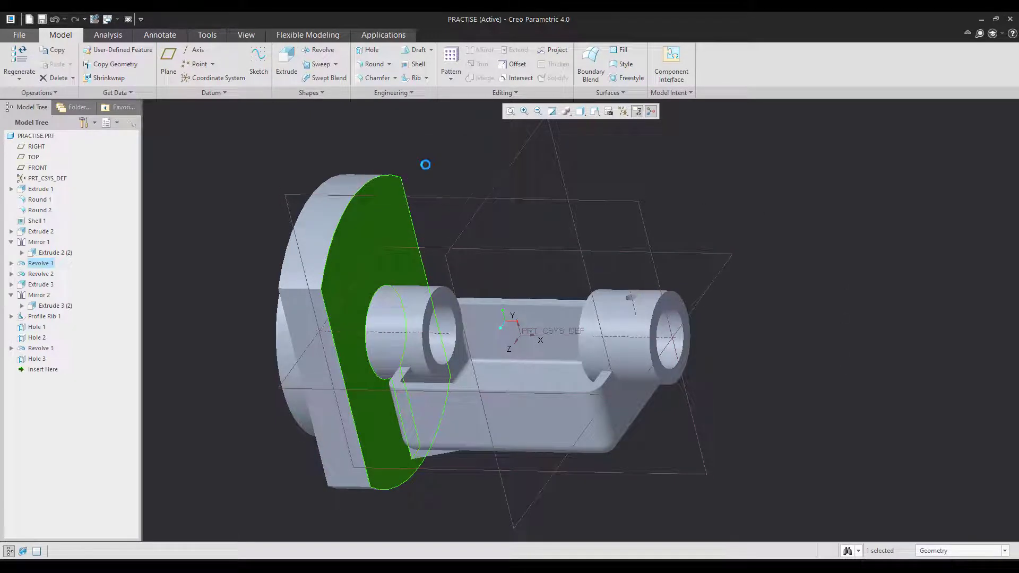
right_click(787, 180)
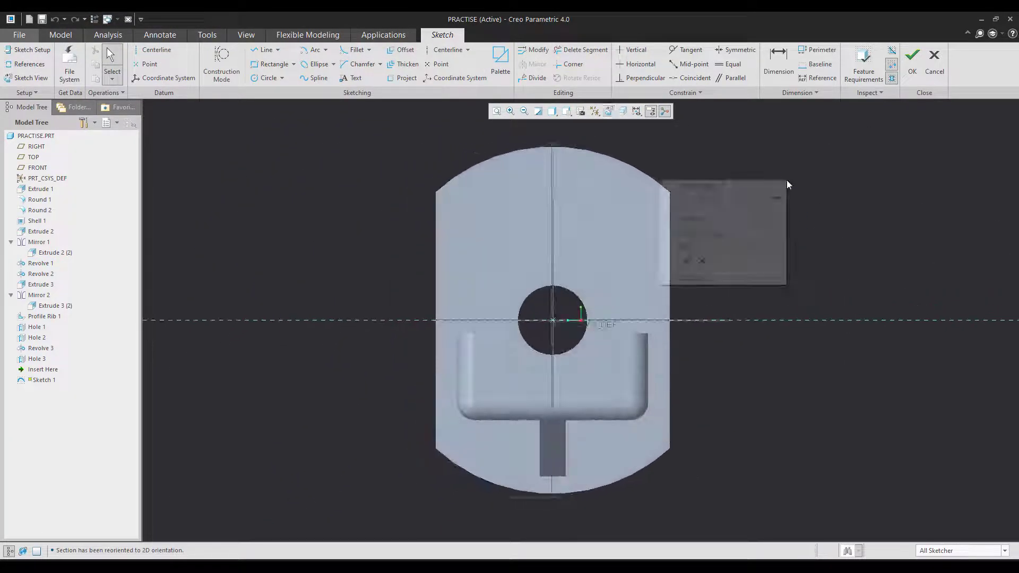
left_click(694, 215)
left_click(556, 222)
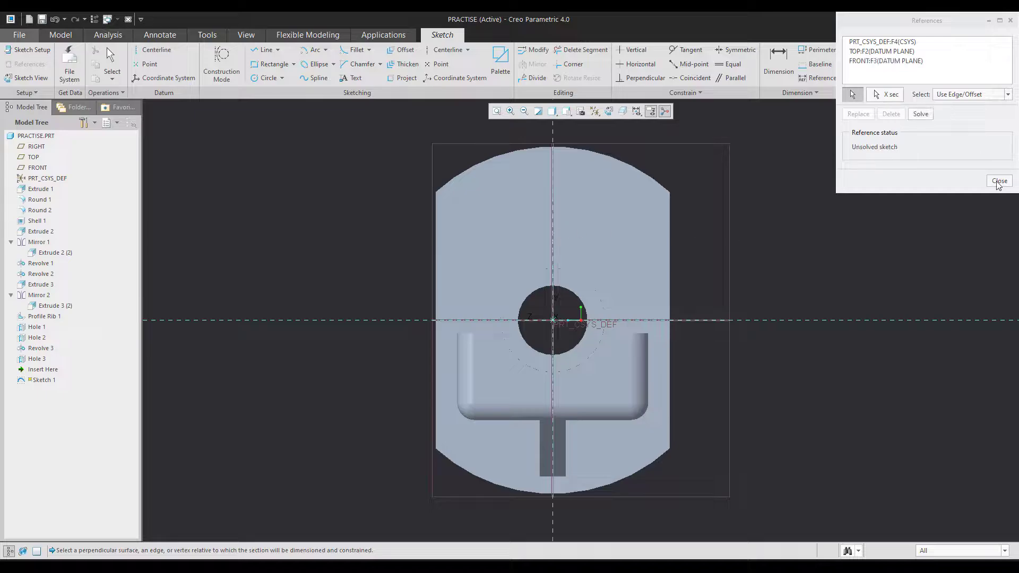
left_click(999, 181)
Draw a construction circle centred on the sketch origin and set its diameter to 65 mm.
left_click(260, 78)
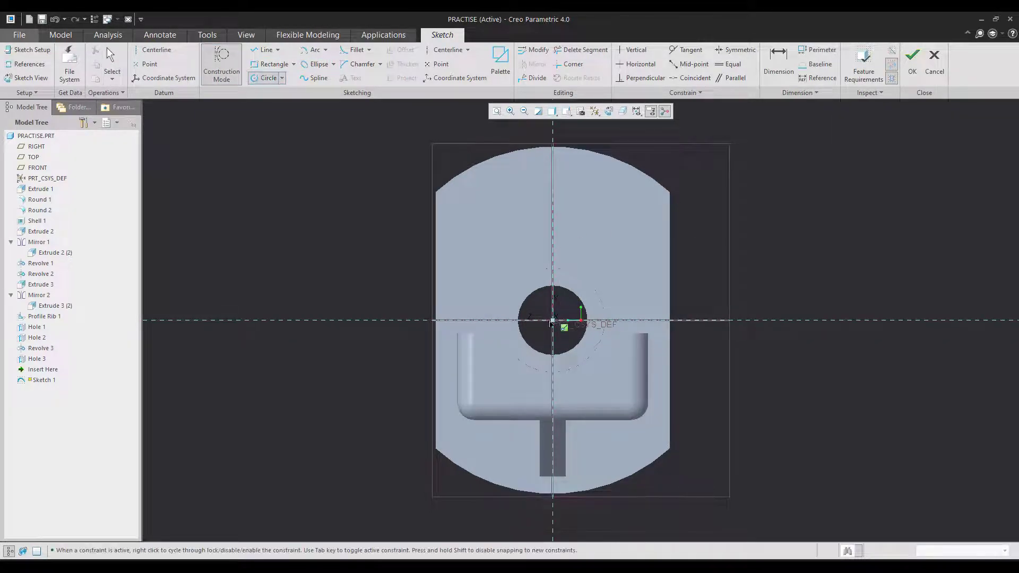
left_click(552, 320)
left_click(609, 194)
middle_click(609, 195)
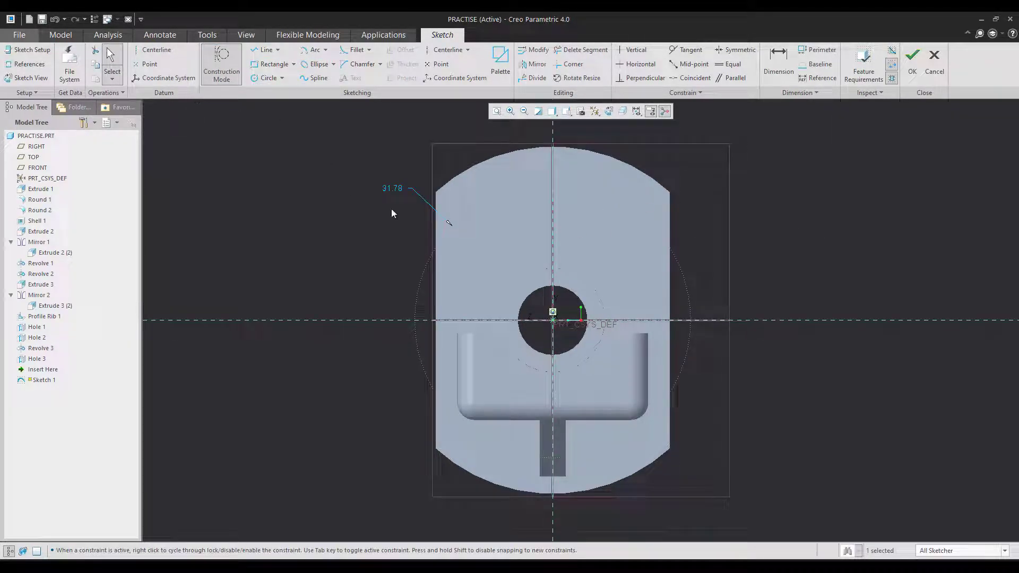
double_click(391, 187)
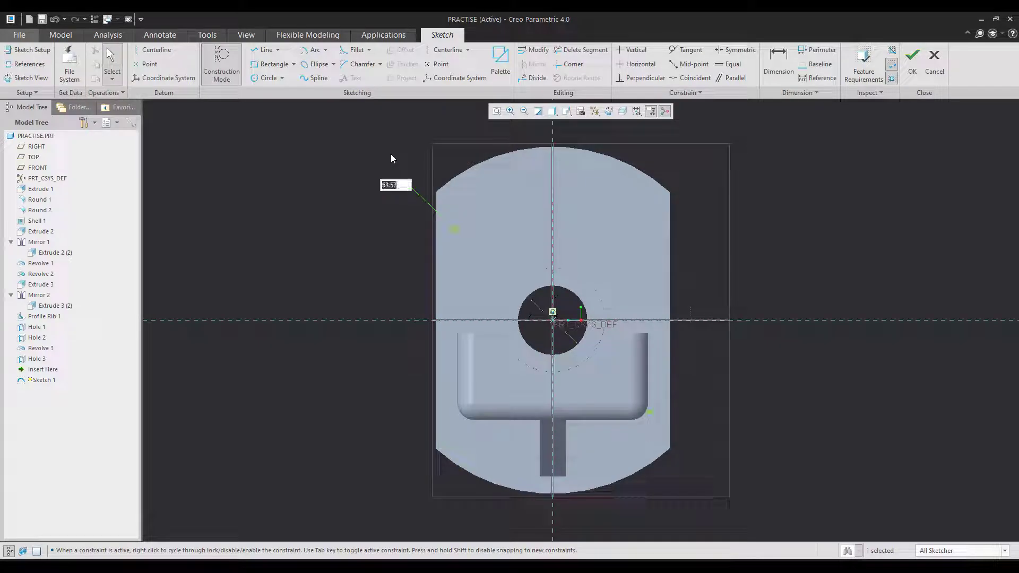
type("65")
key("Return")
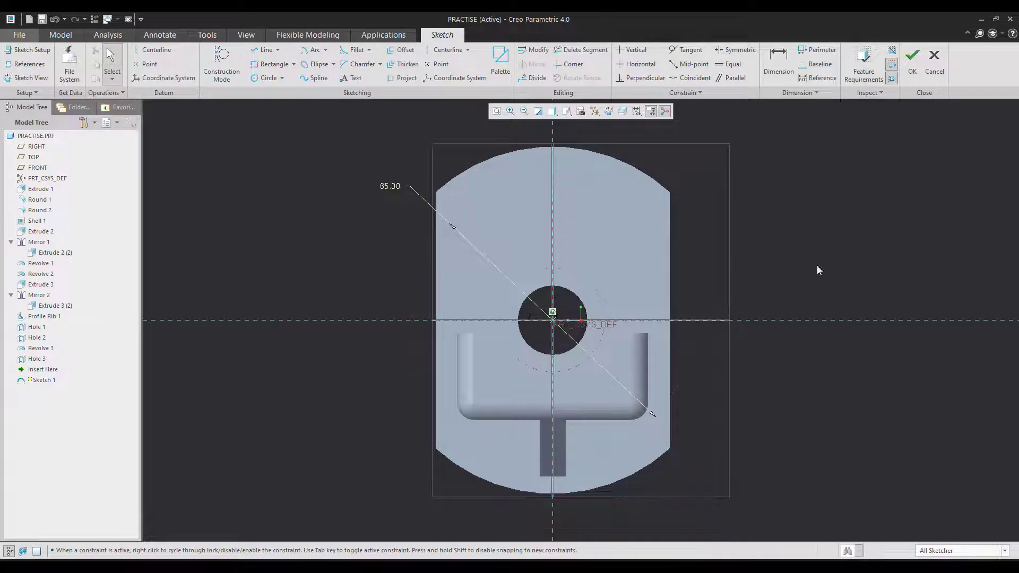
Add vertical, horizontal and inclined centerlines through the origin, and set the inclined one at 30° from the vertical.
left_click(445, 50)
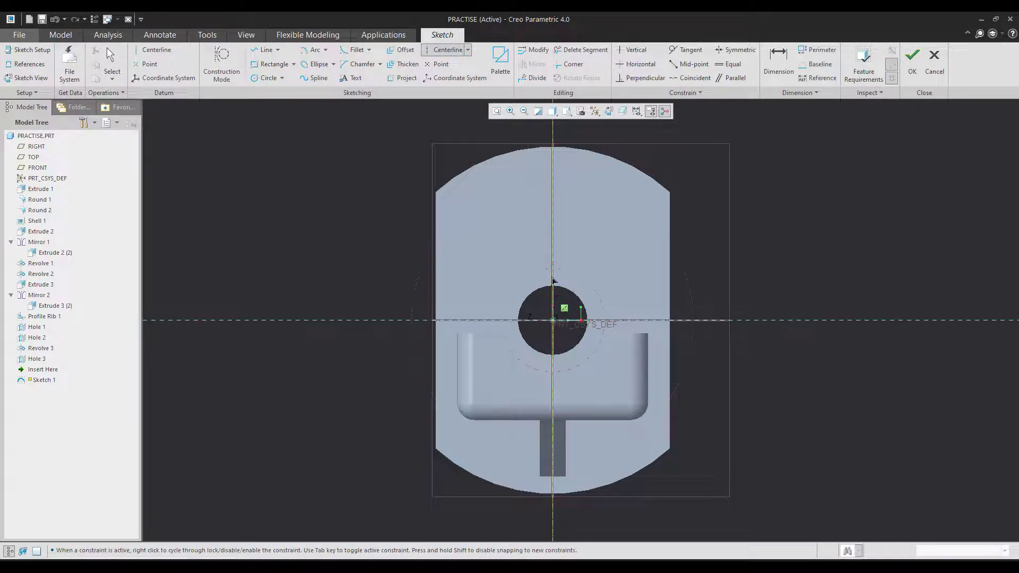
left_click(554, 321)
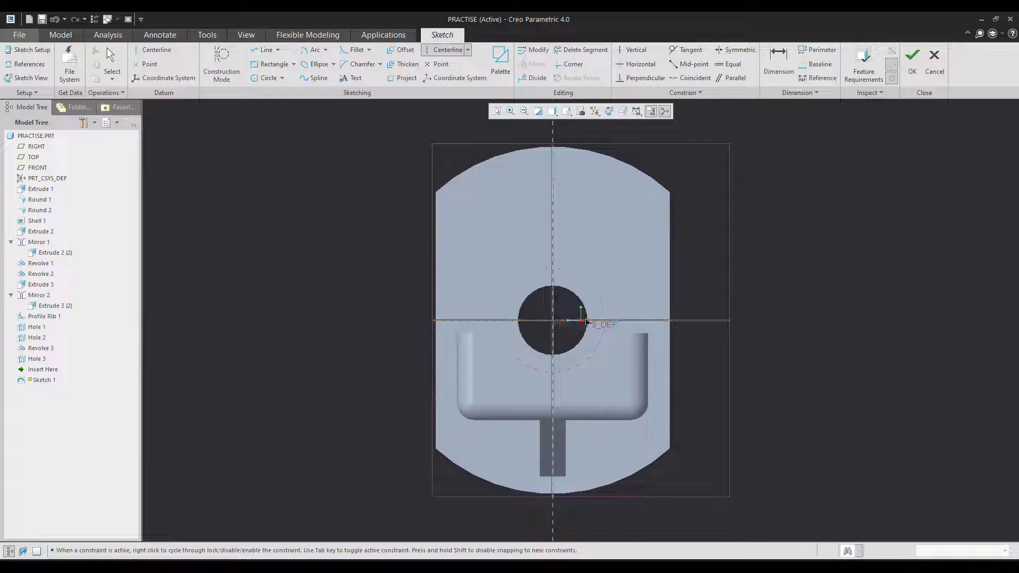
left_click(590, 268)
middle_click(745, 129)
left_click(779, 63)
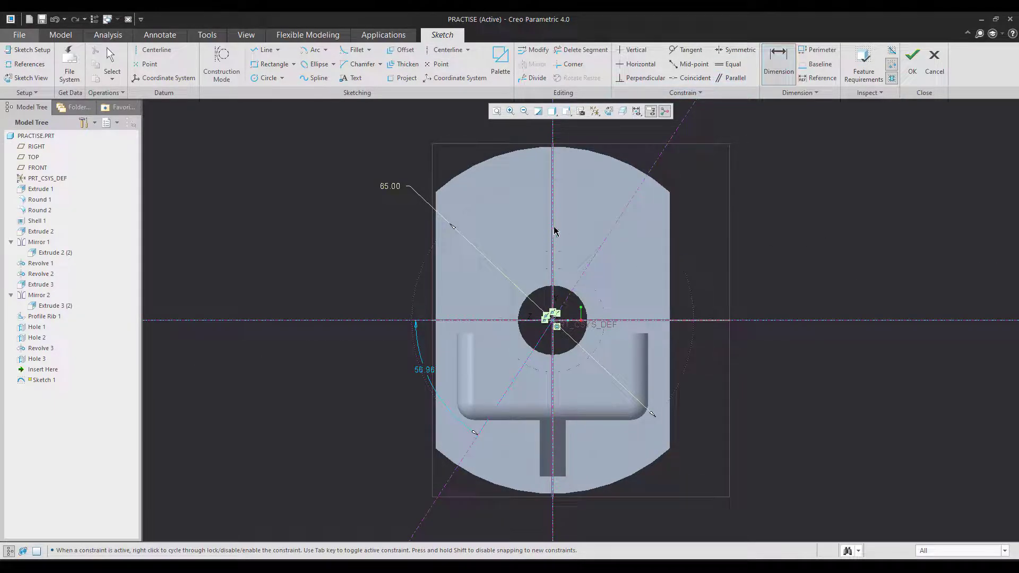
middle_click(660, 272)
type("3")
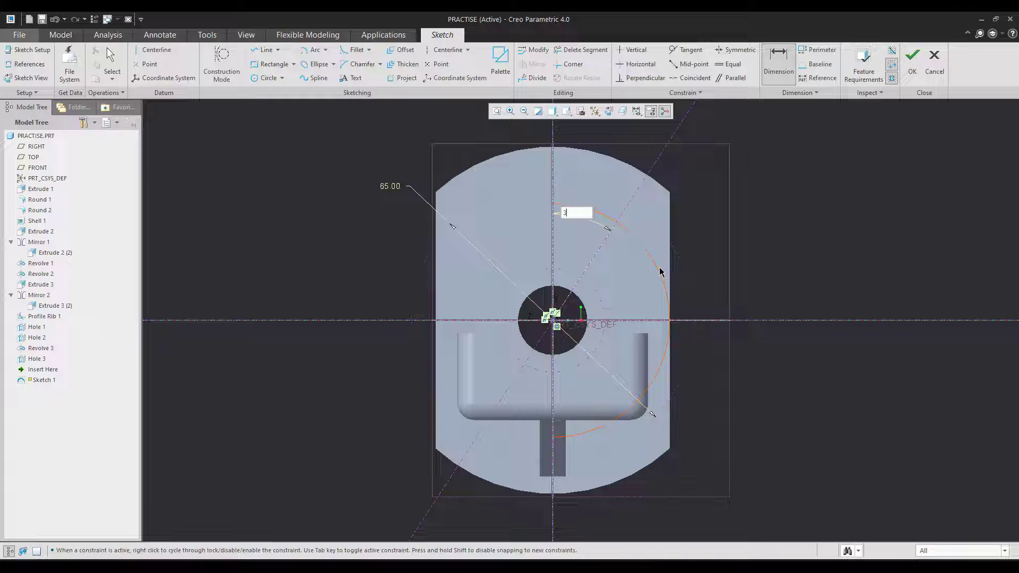
type("0")
key("Return")
middle_click(750, 218)
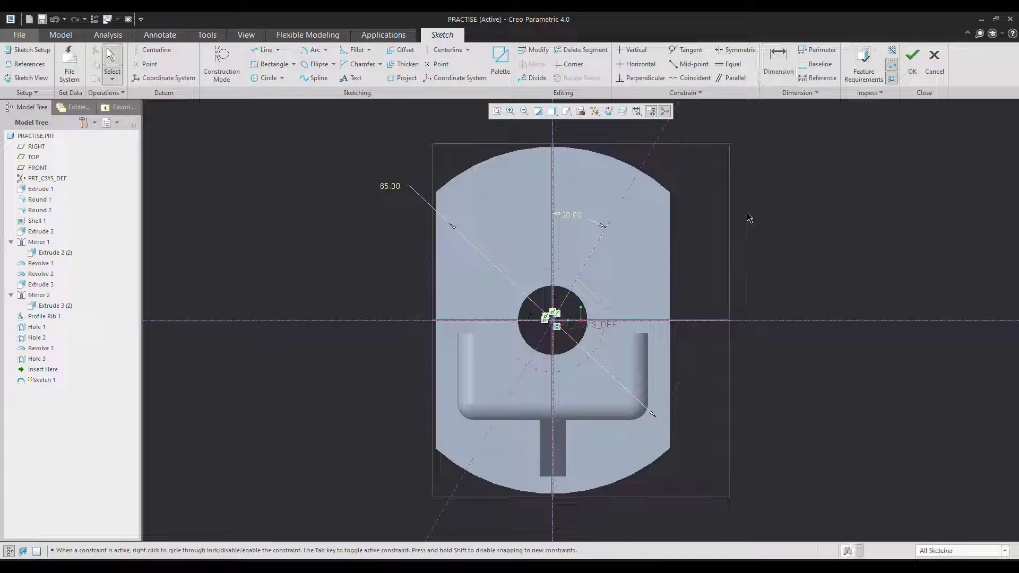
Place a datum point where the inclined centerline crosses the upper part of the construction circle.
left_click(143, 64)
left_click(620, 200)
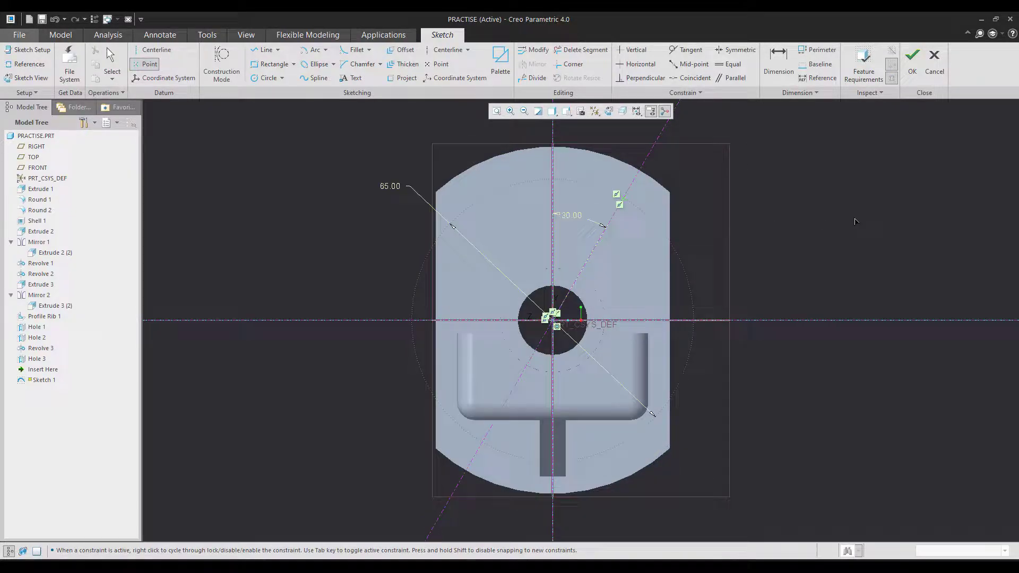
middle_click(529, 106)
Mirror the datum point about the vertical and horizontal centerlines to give four points, and finish the sketch.
left_click(533, 64)
left_click(554, 131)
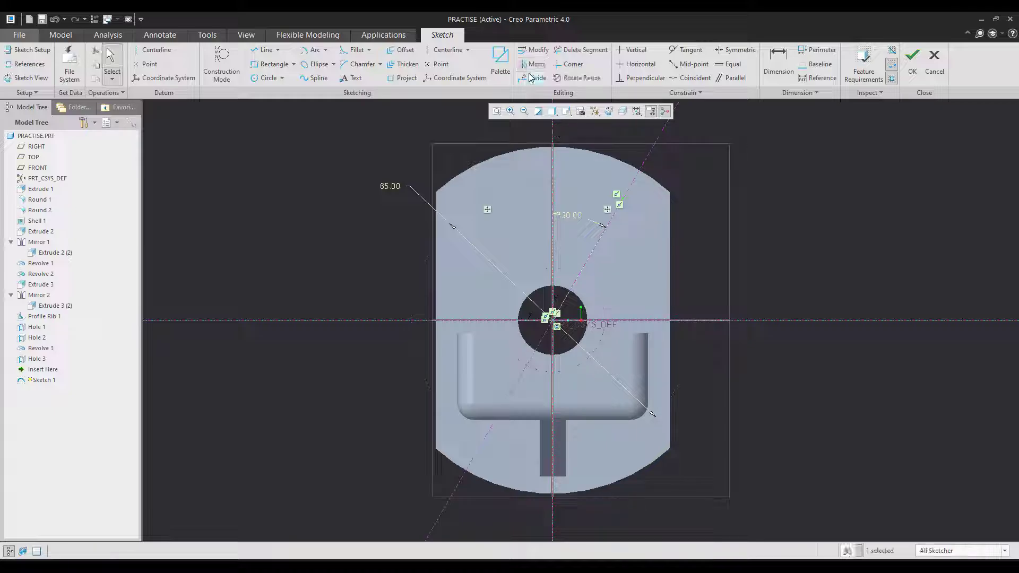
left_click(538, 65)
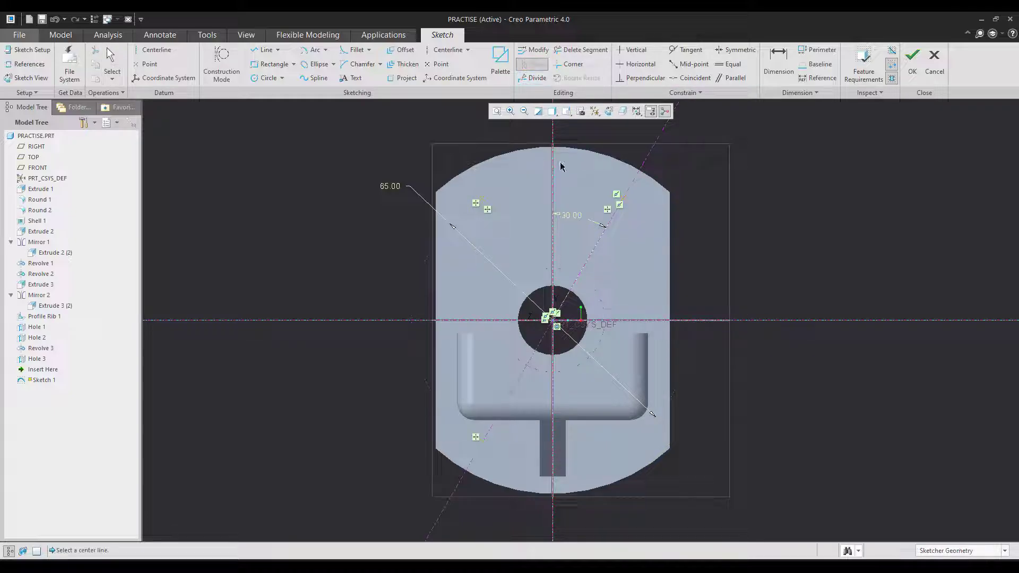
left_click(554, 249)
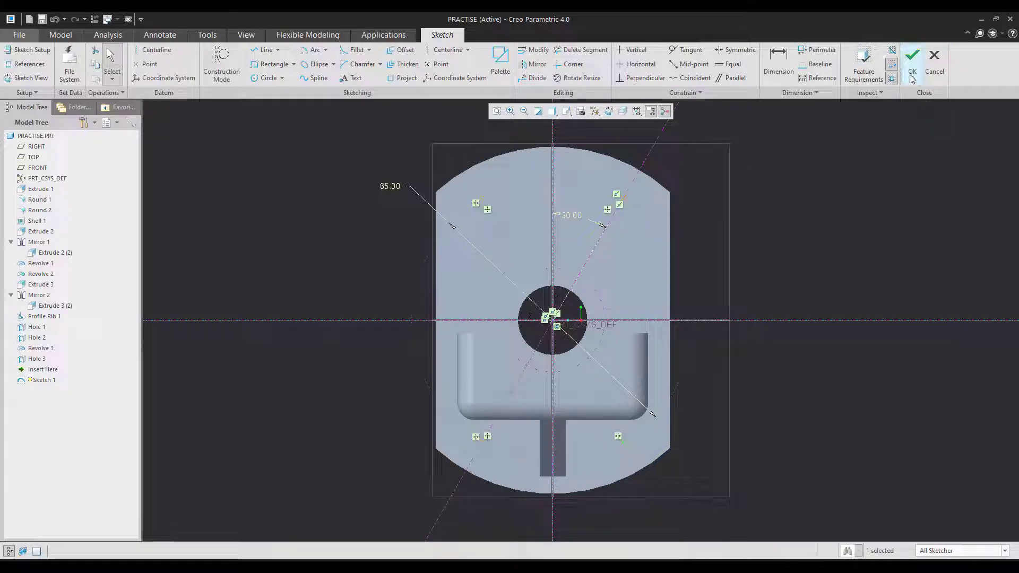
left_click(913, 59)
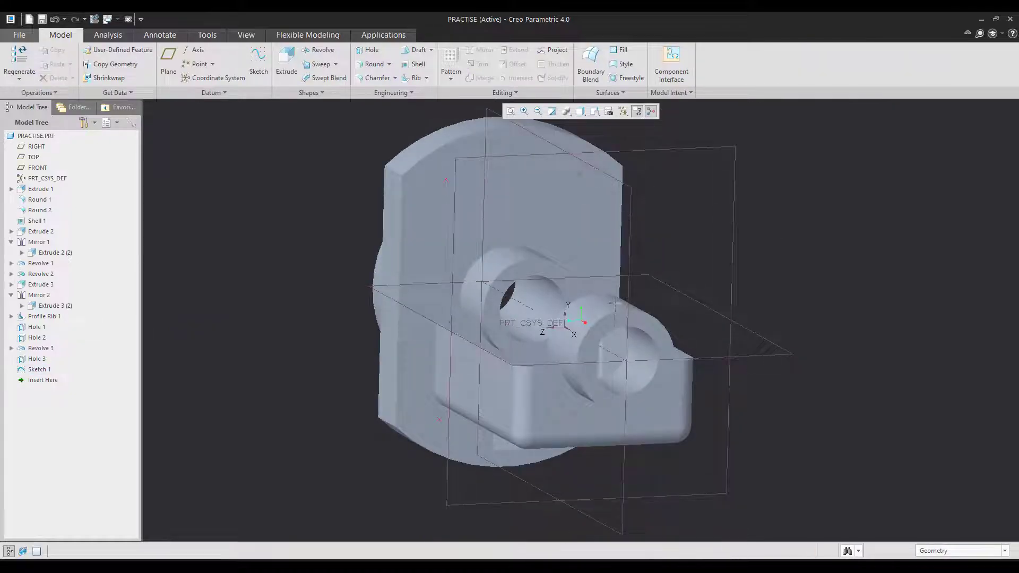
Create a 7 mm diameter hole through the flange at one of the upper sketched points.
key("alt+Tab")
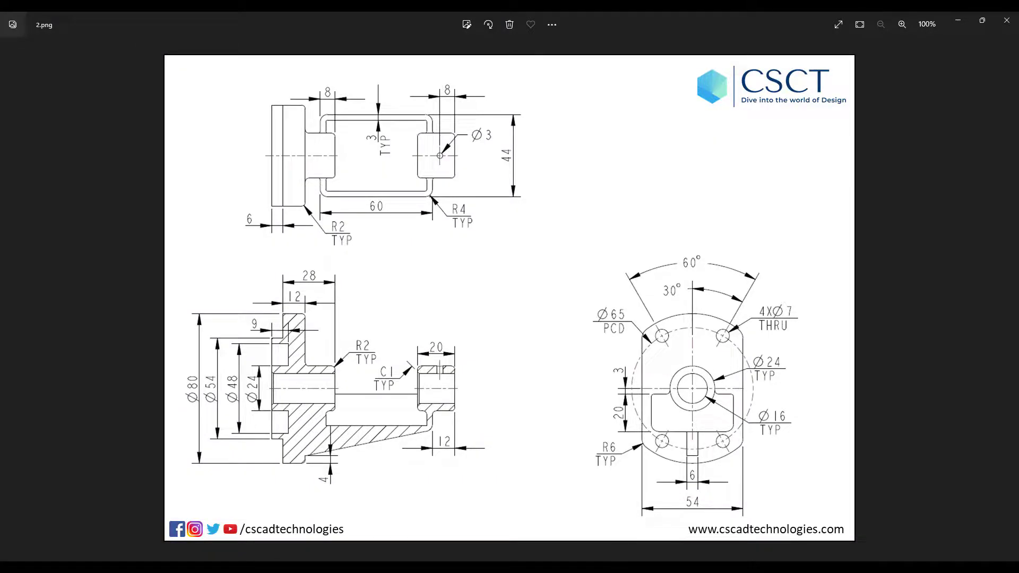
key("alt+Tab")
left_click(361, 54)
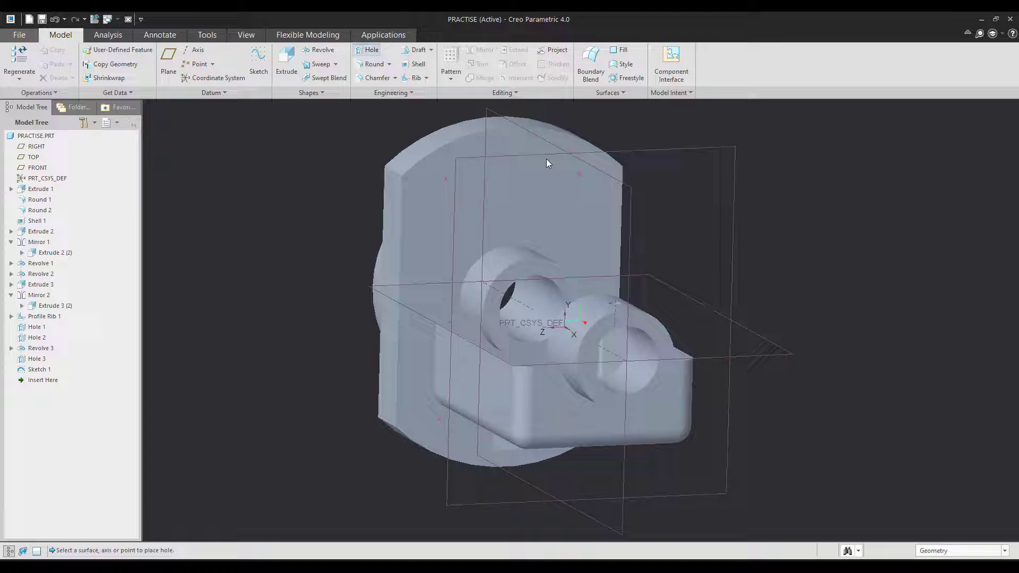
left_click(579, 175)
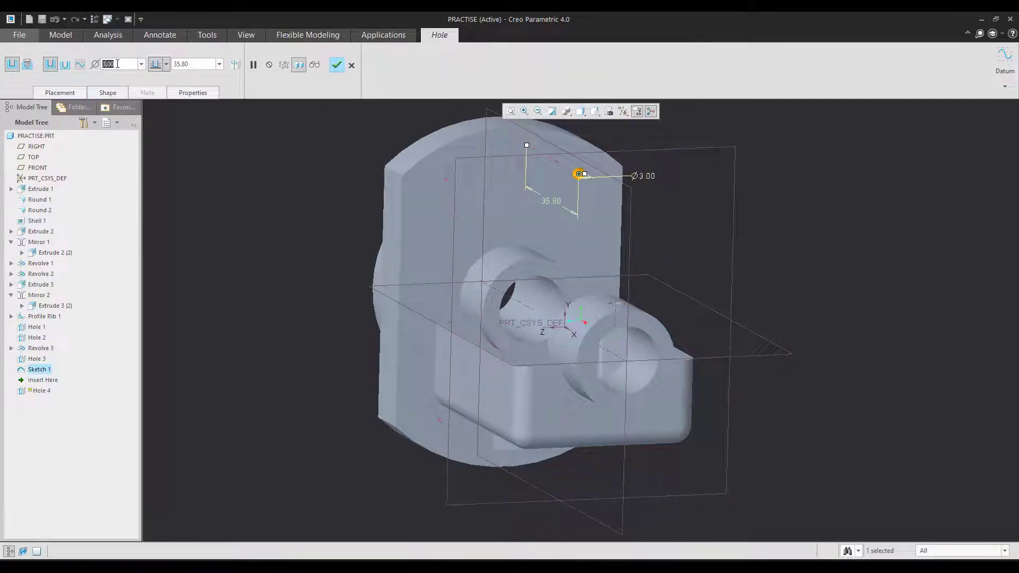
type("7")
key("Return")
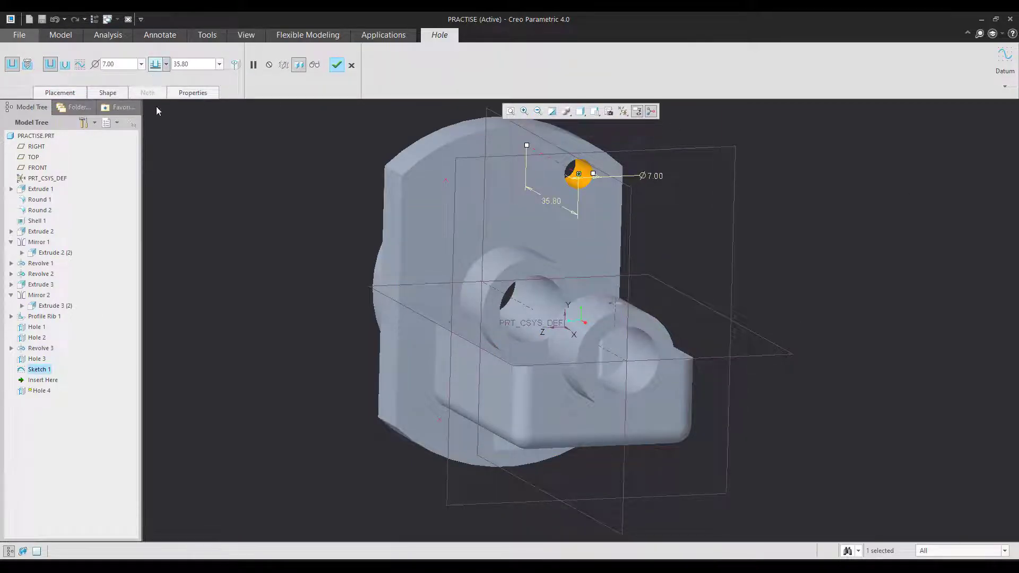
middle_click(278, 180)
Pattern the 7 mm flange hole as a point pattern using the sketch that contains the four points.
left_click(459, 65)
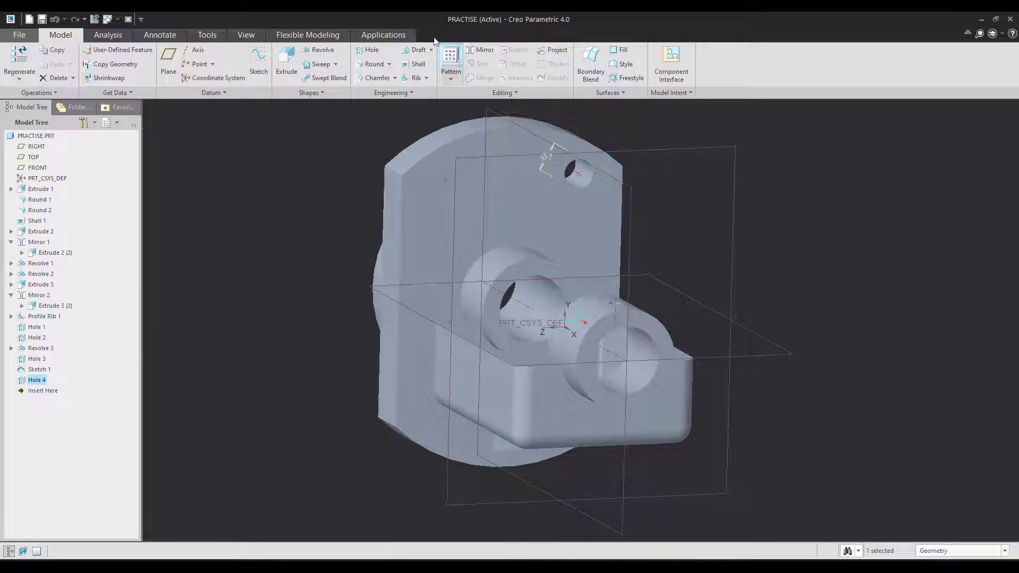
left_click(32, 64)
left_click(22, 142)
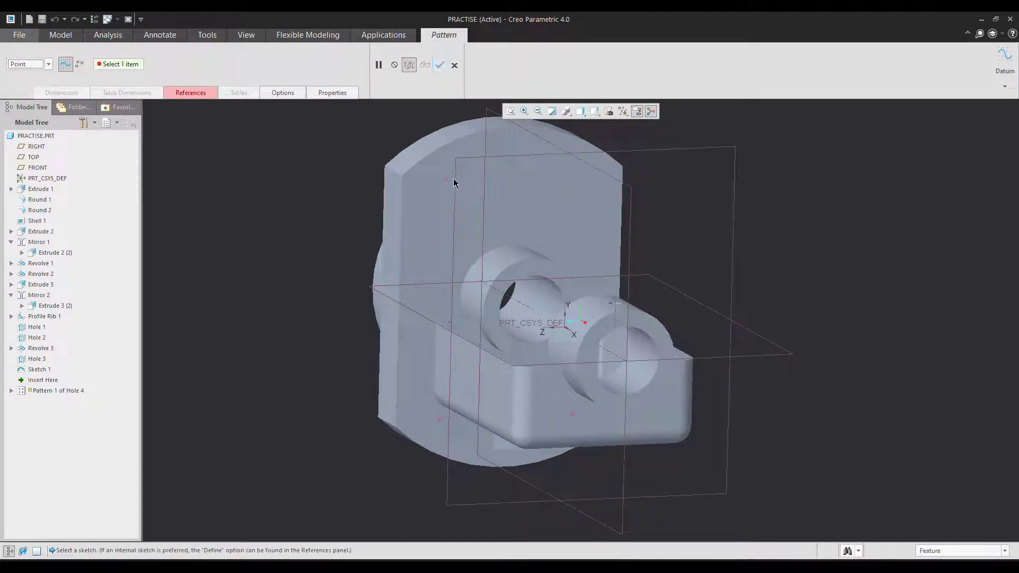
left_click(446, 180)
middle_click(301, 240)
mouse_move(306, 250)
middle_mouse_down()
mouse_move(282, 246)
mouse_move(324, 250)
mouse_move(424, 201)
mouse_move(406, 261)
mouse_move(373, 256)
mouse_move(356, 276)
middle_mouse_up()
key("ctrl+d")
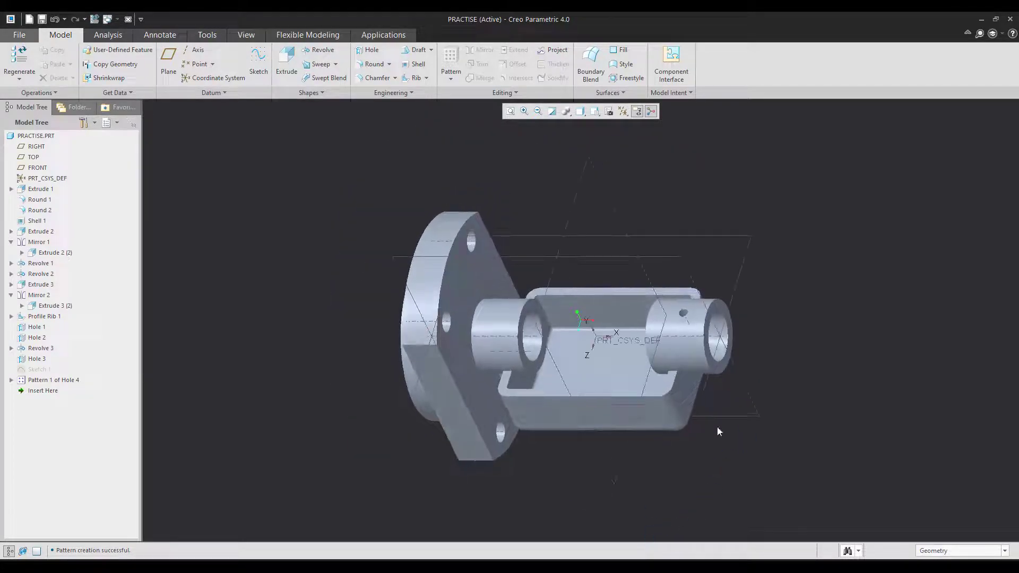
Start a Round on the top rim of the tray's near side wall and make it a full round.
left_click(388, 65)
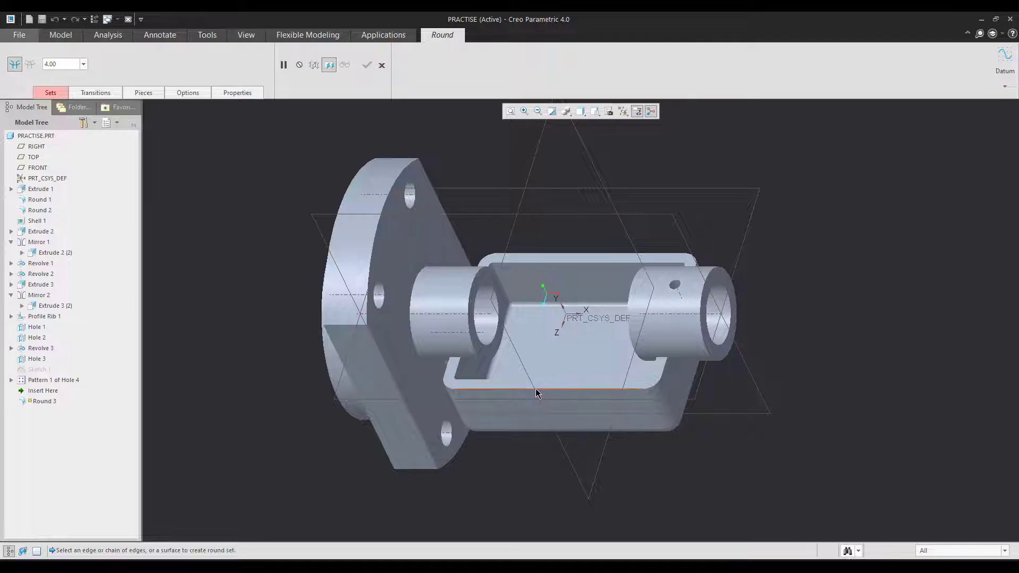
left_click(539, 389)
right_click(546, 384)
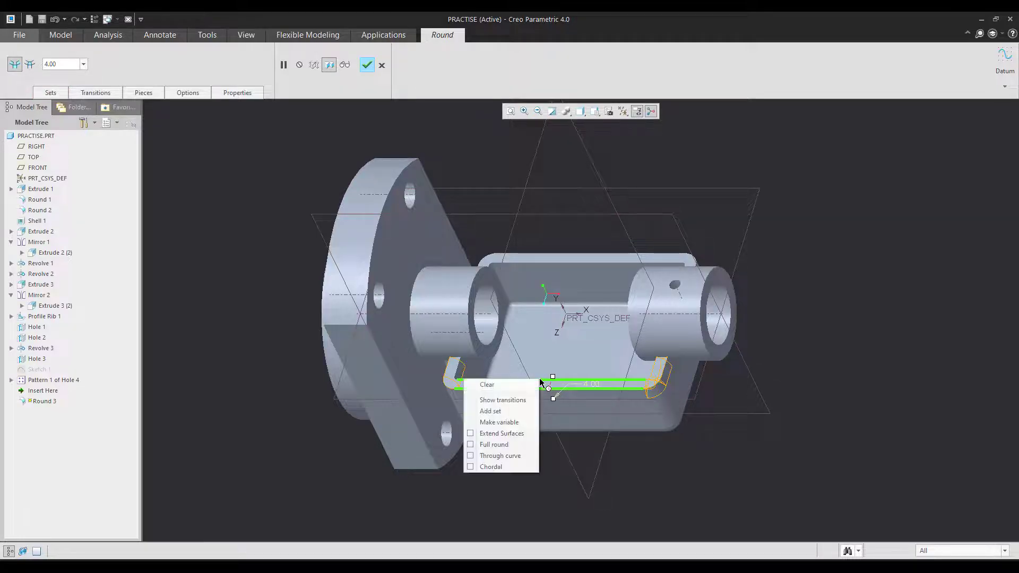
left_click(518, 444)
scroll(557, 332, "up", 3)
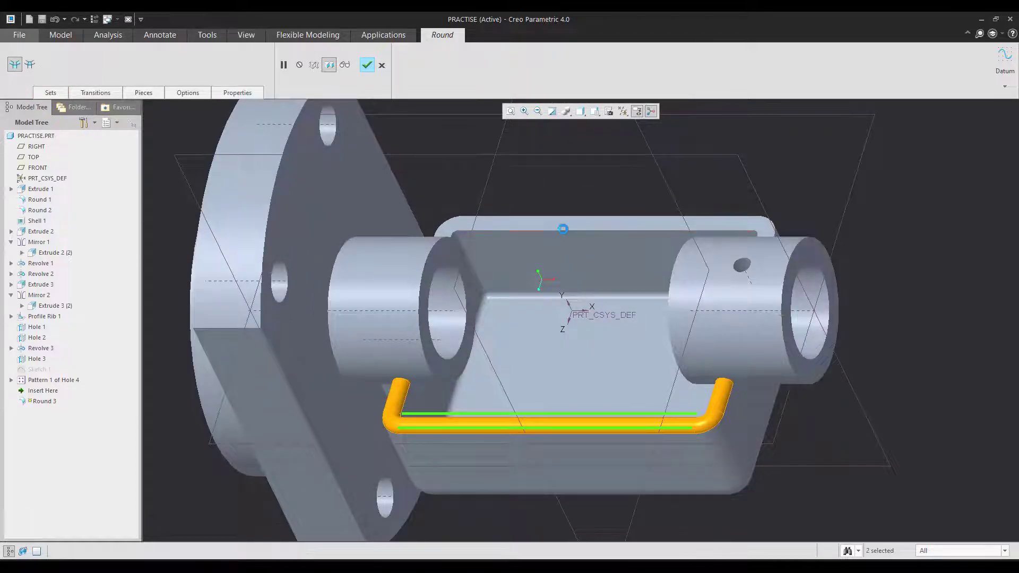
Add a full round on the top rim of the tray's opposite side wall and complete the round feature.
left_click(568, 215)
right_click(568, 215)
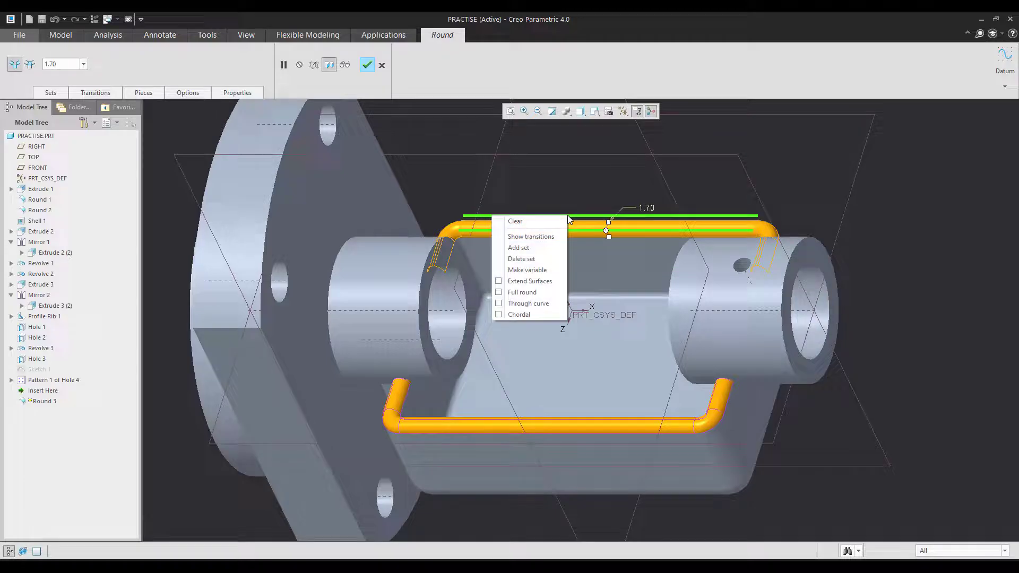
left_click(532, 292)
middle_click(946, 264)
left_click(948, 271)
middle_click_drag(948, 271, 772, 468)
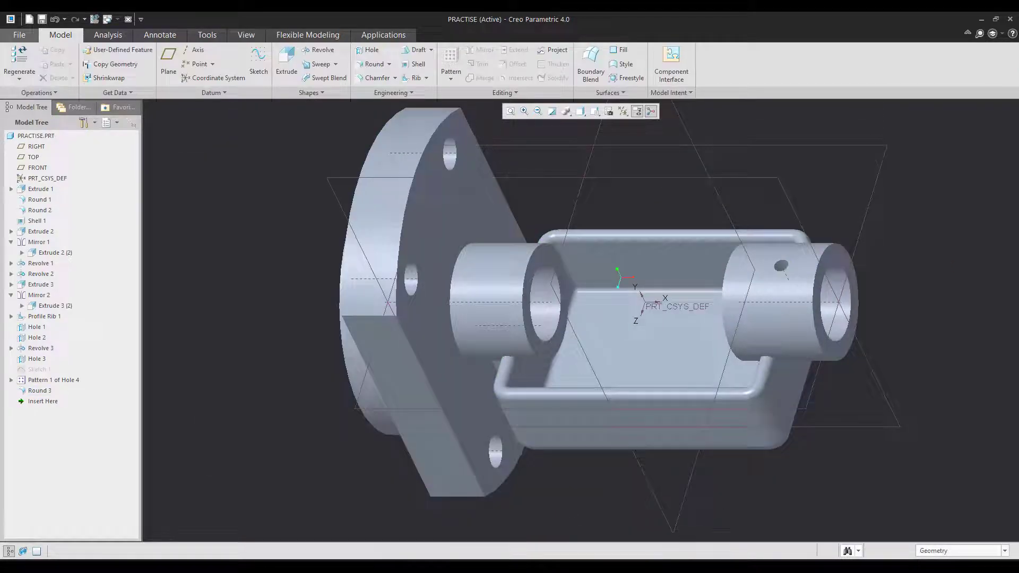
Start a Round on the outer end edges of both bosses and the flange-to-boss edge, and set its radius to 2 mm.
key("alt+Tab")
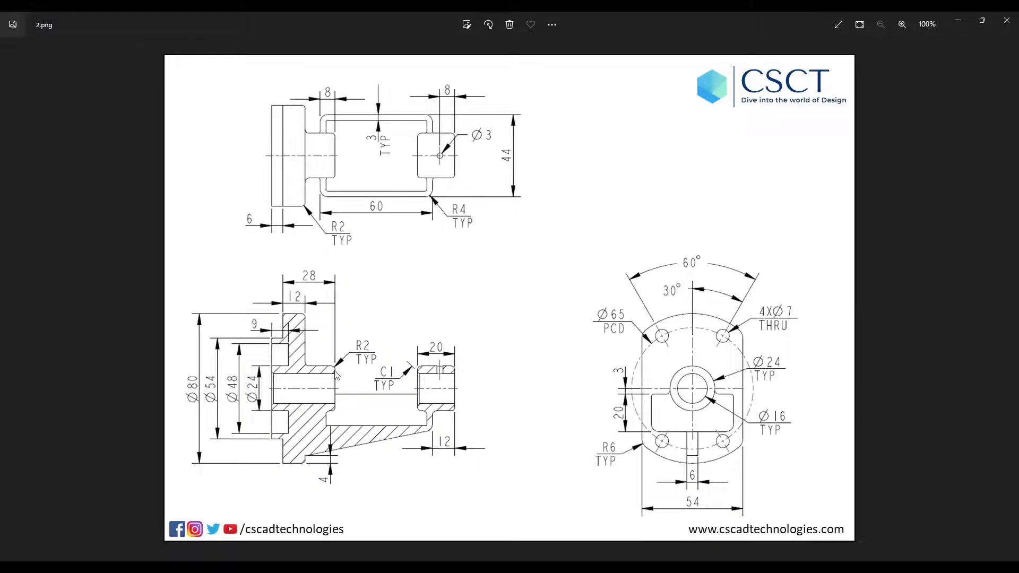
key("alt+Tab")
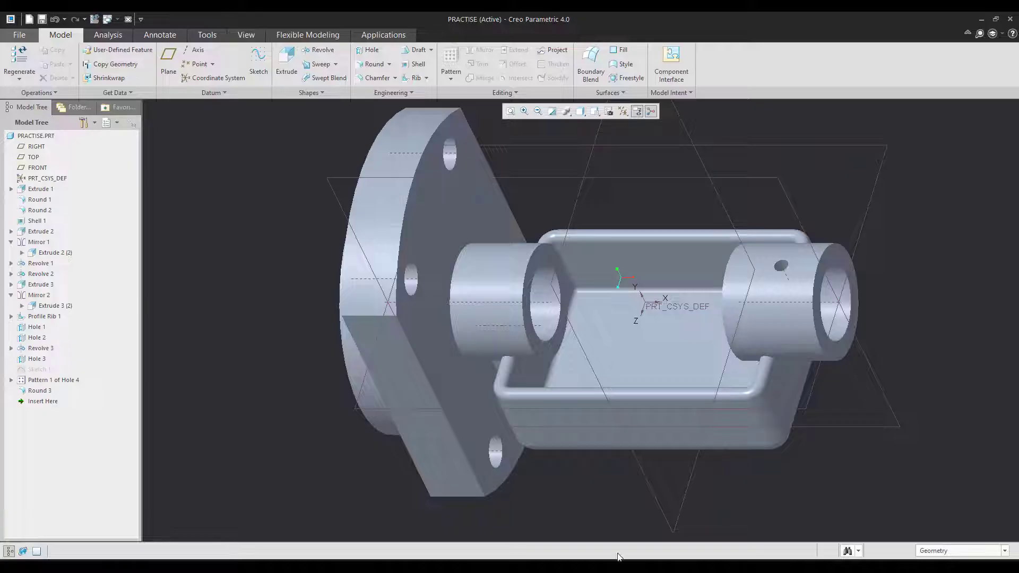
left_click(367, 68)
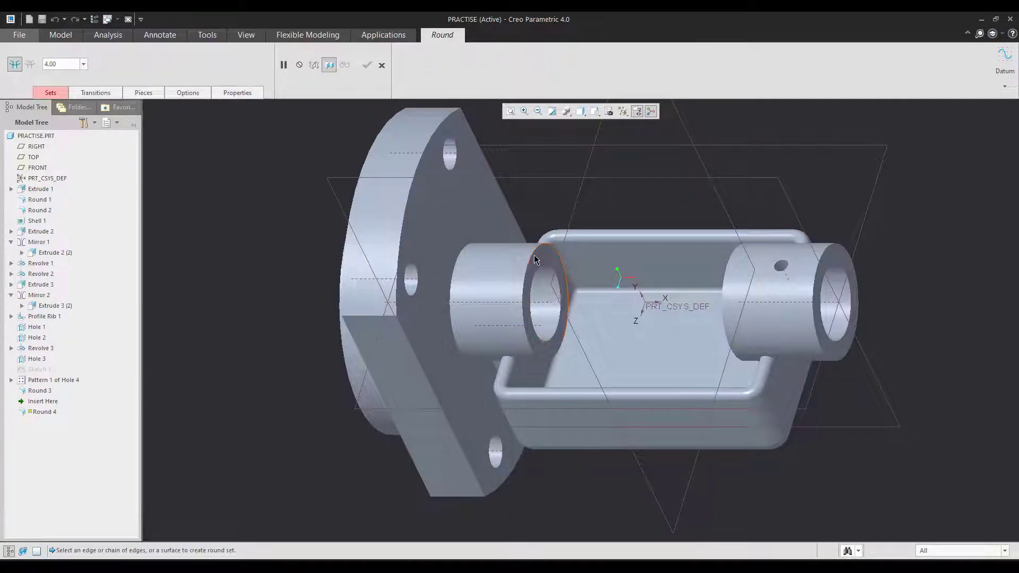
left_click(535, 259)
left_click(459, 259, "ctrl")
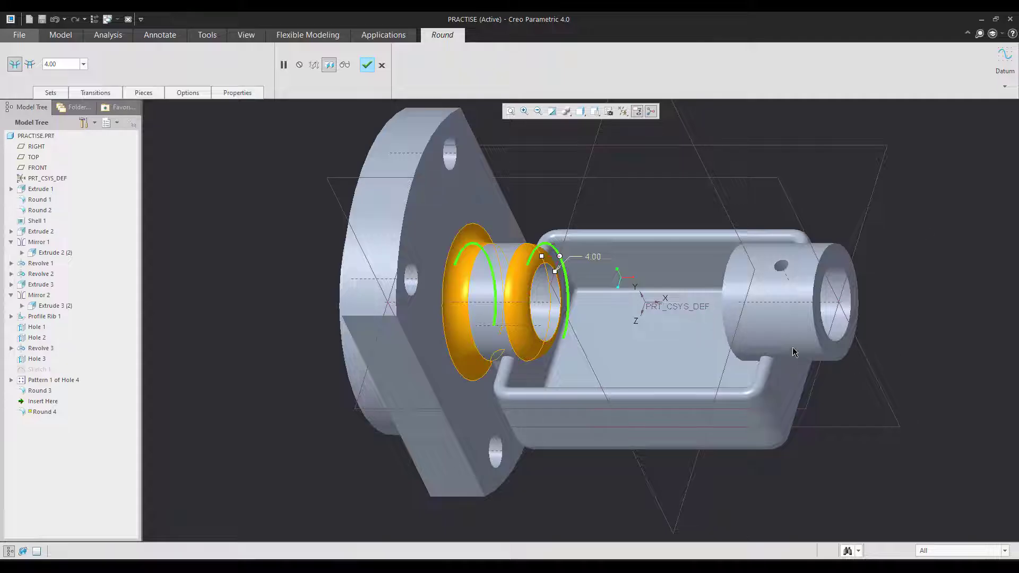
left_click(720, 296, "ctrl")
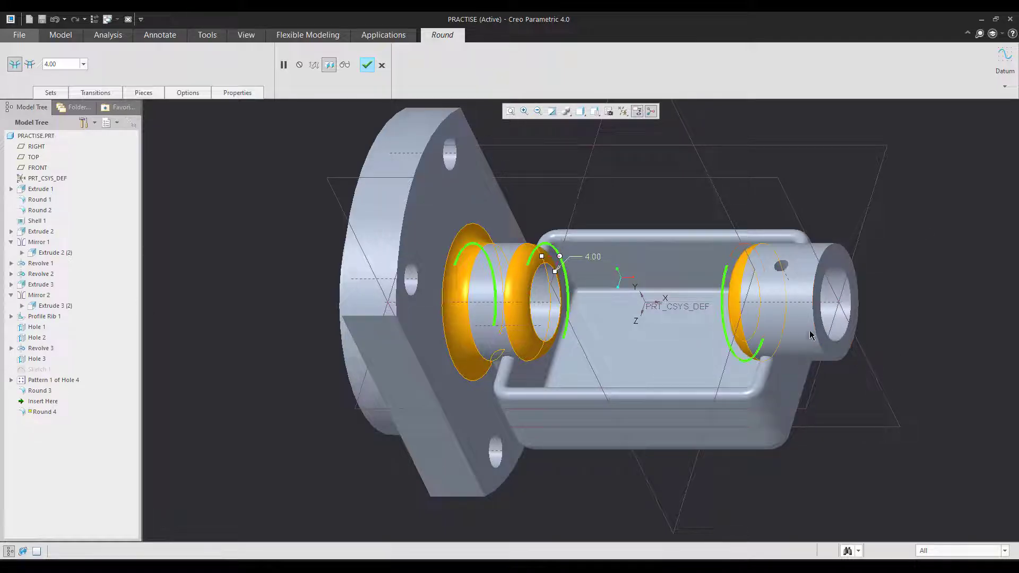
left_click(817, 326, "ctrl")
double_click(596, 258)
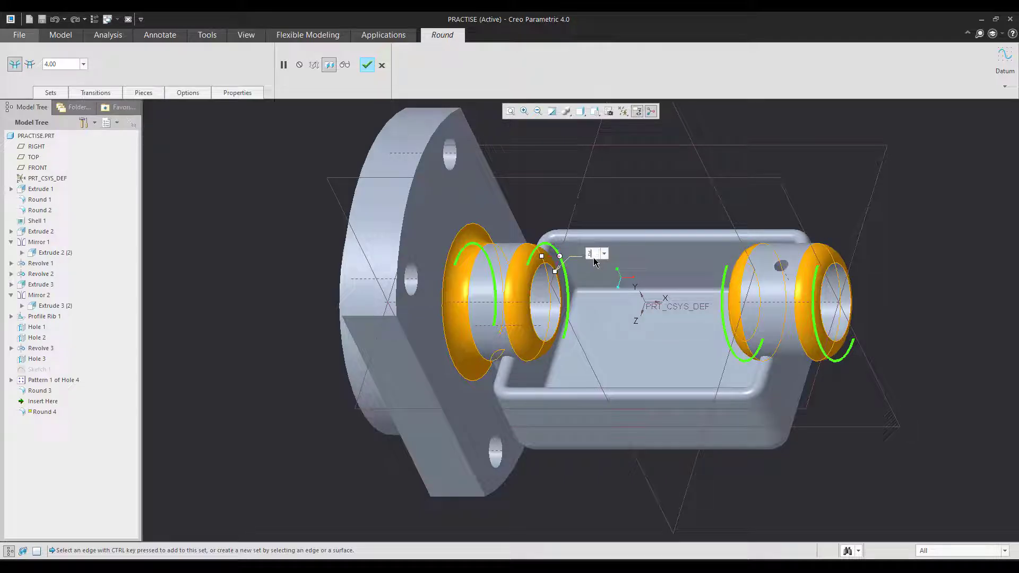
type("2")
key("Return")
Add the edge where the tray wall meets the flange-side boss to the 2 mm round and complete the feature.
middle_click_drag(858, 435, 797, 411)
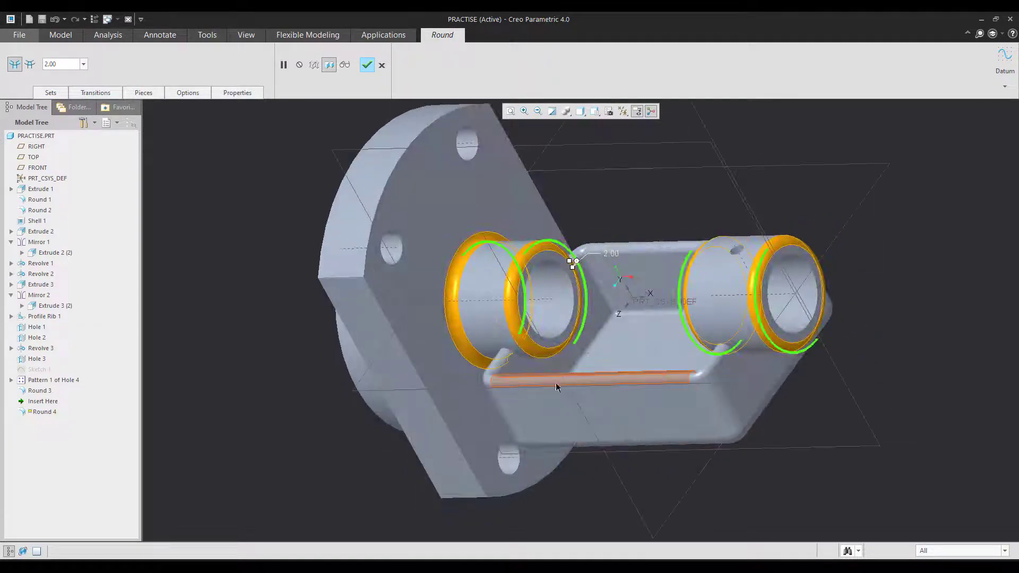
scroll(556, 387, "down", 4)
left_click(494, 337, "ctrl")
middle_click_drag(642, 340, 746, 302)
scroll(844, 278, "up", 3)
middle_click(744, 454)
left_click(577, 457)
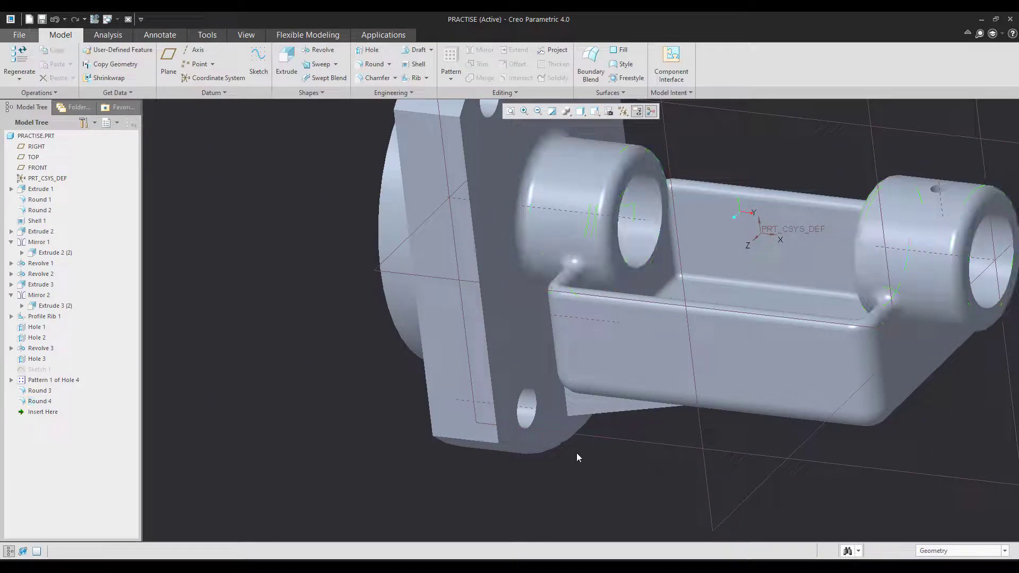
Start a Round and select the flange's upper corner edges and the lower corner edge on the far side.
scroll(577, 455, "up", 2)
left_click(631, 568)
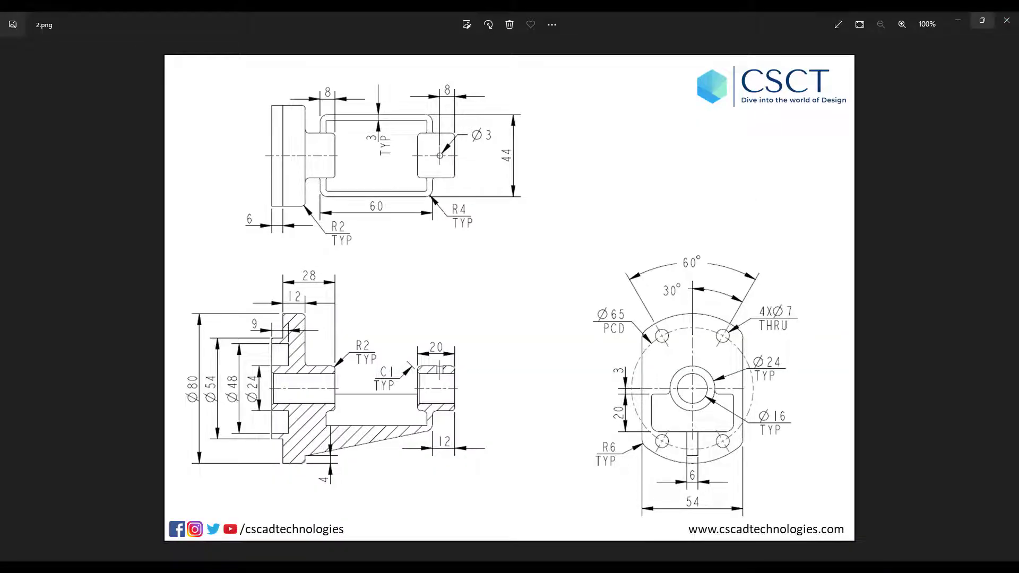
left_click(608, 562)
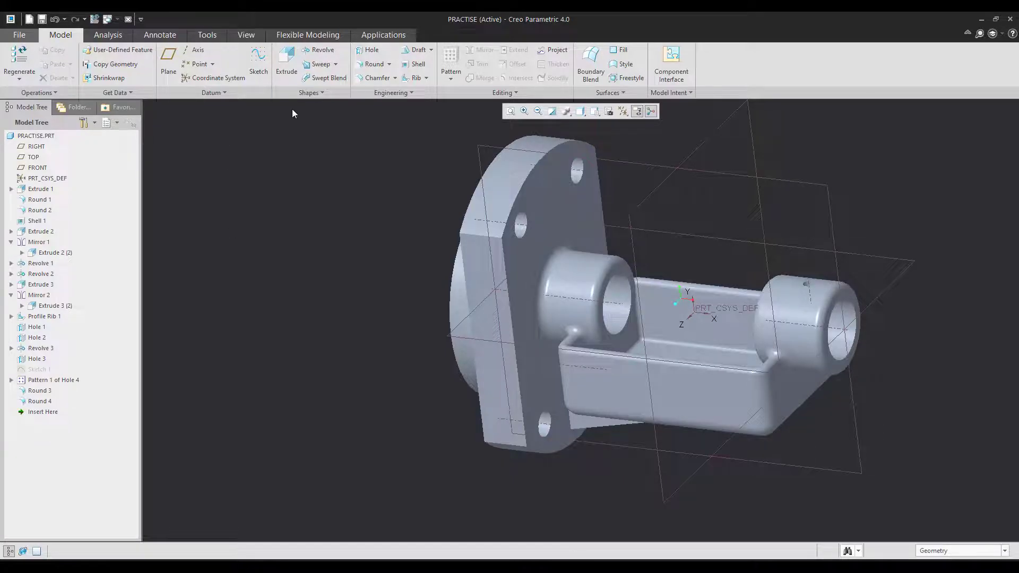
left_click(374, 64)
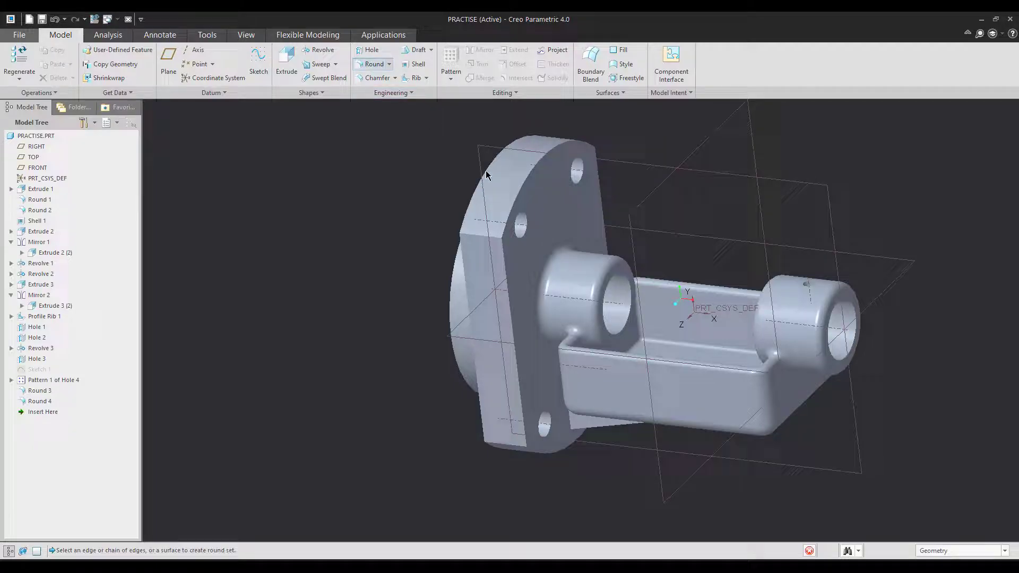
left_click(483, 240)
middle_click_drag(706, 308, 618, 222)
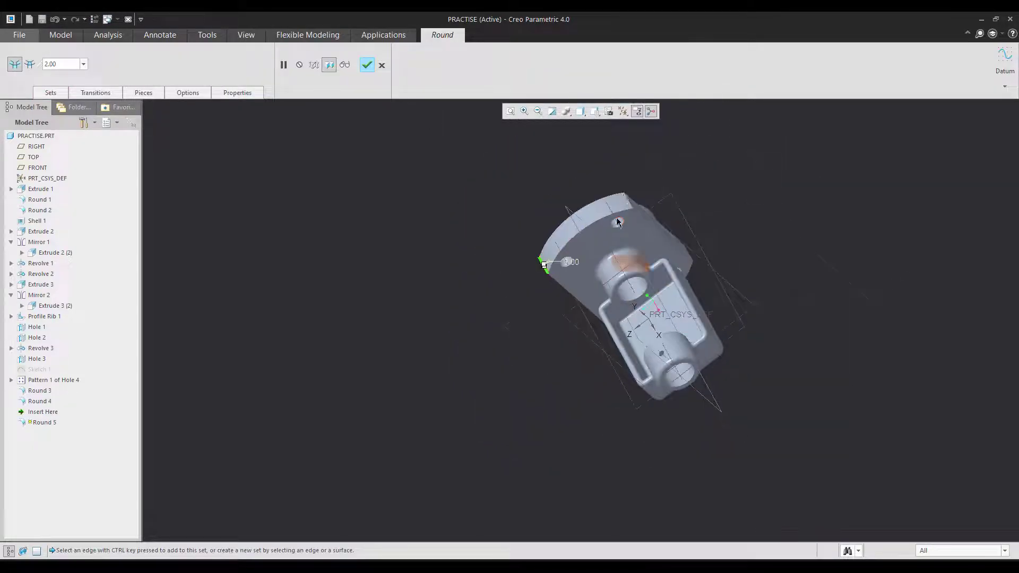
scroll(617, 221, "up", 5)
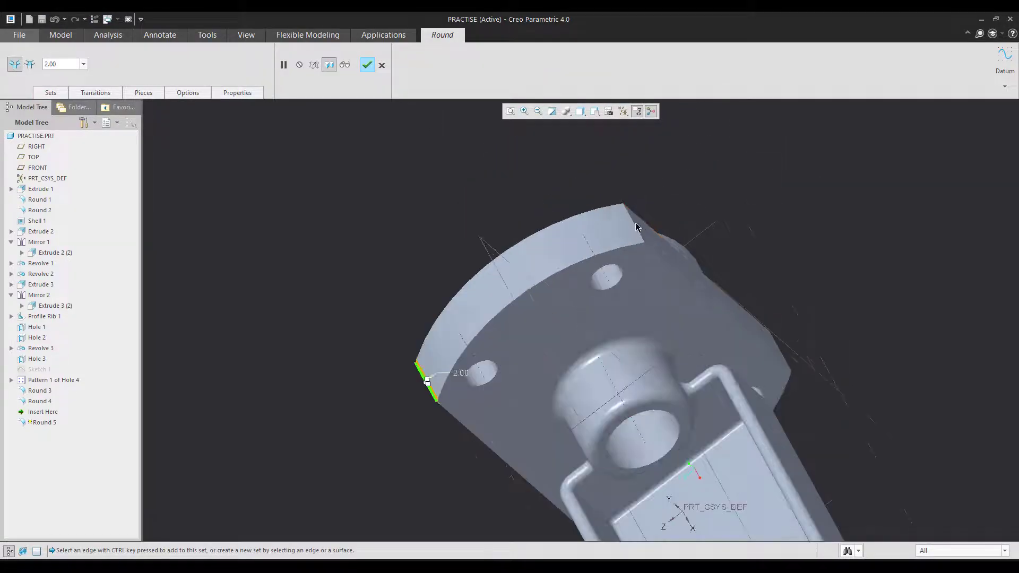
left_click(786, 357, "ctrl")
Add the flange's remaining lower corner edge, set the round radius to 6 mm and complete the feature.
scroll(765, 339, "up", 4)
middle_click_drag(632, 311, 675, 213)
scroll(605, 414, "down", 5)
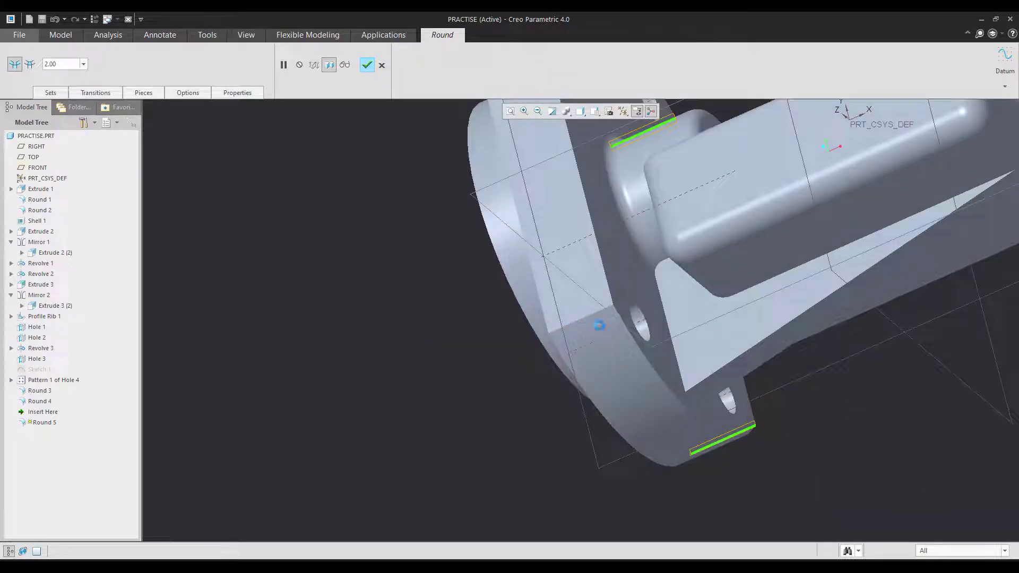
left_click(596, 320, "ctrl")
double_click(60, 65)
type("6")
key("Return")
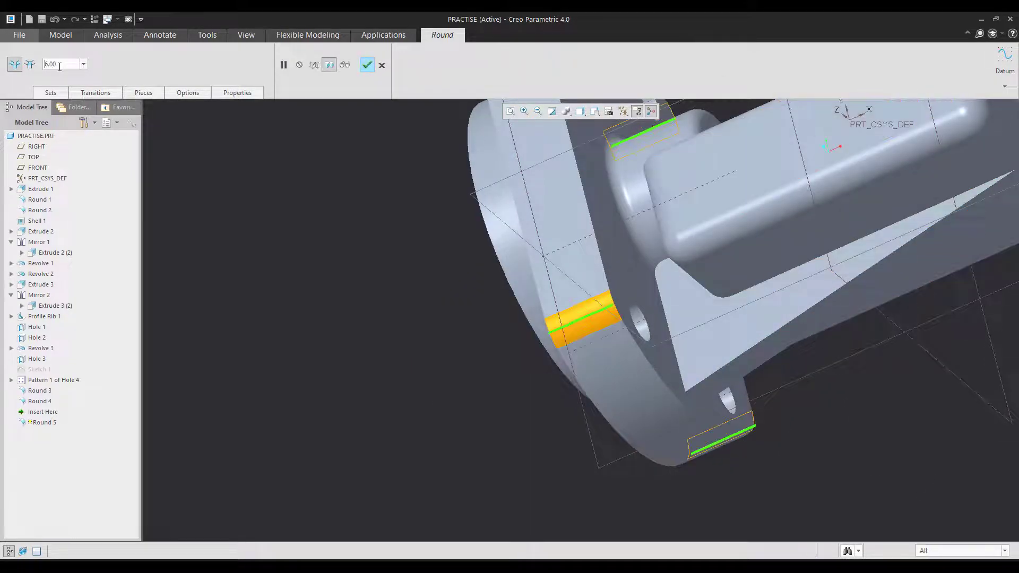
scroll(257, 379, "down", 5)
middle_click_drag(257, 378, 288, 391)
middle_click(318, 457)
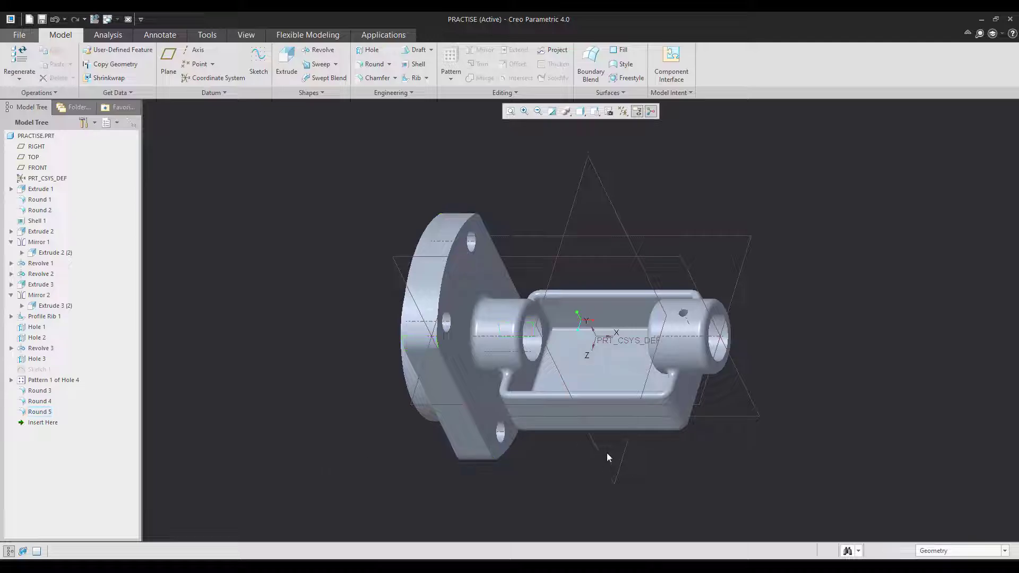
Round the outer perimeter edge of the flange's tray-side face with the drawing's R2 radius.
key("alt+Tab")
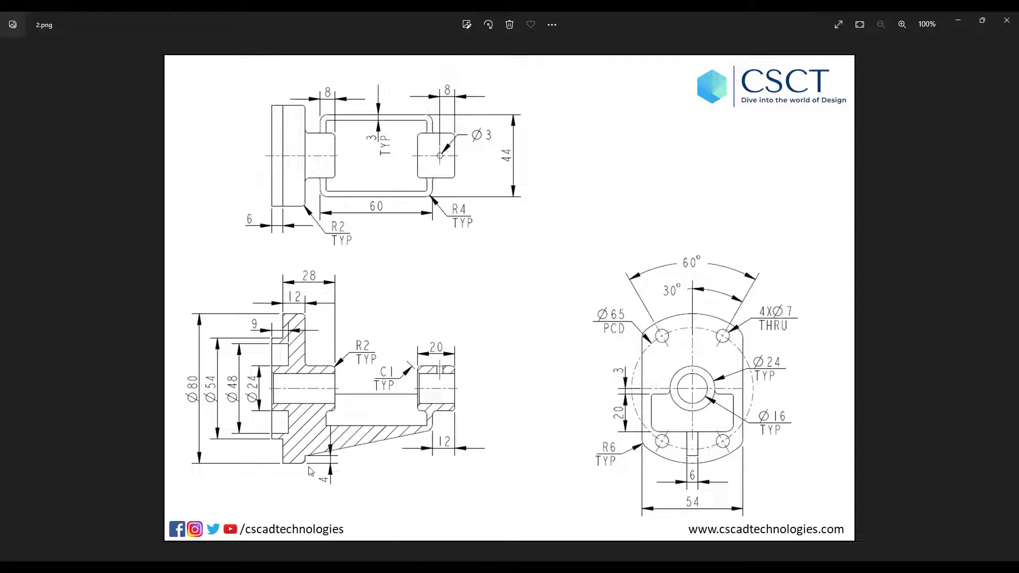
key("alt+Tab")
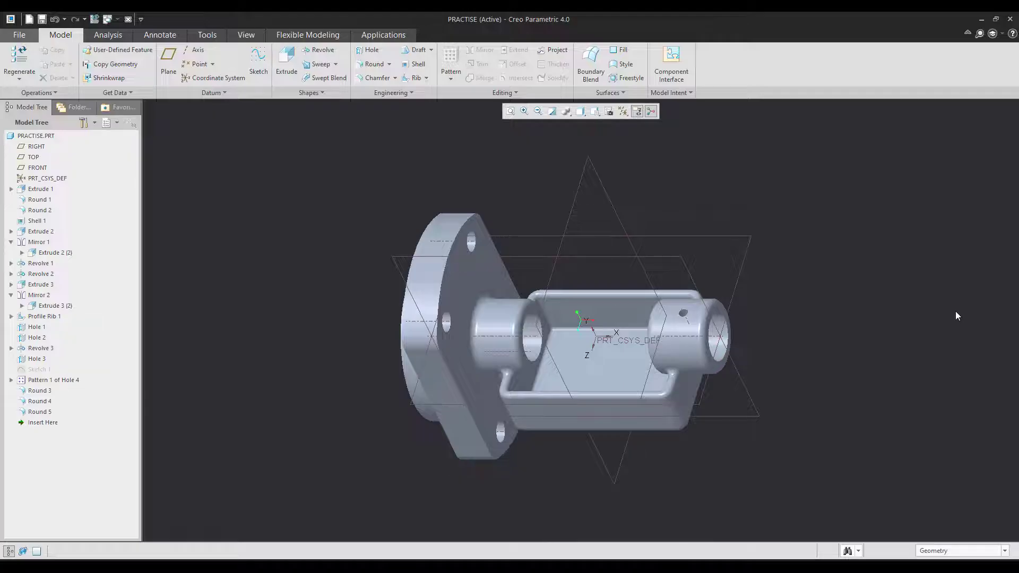
left_click(372, 64)
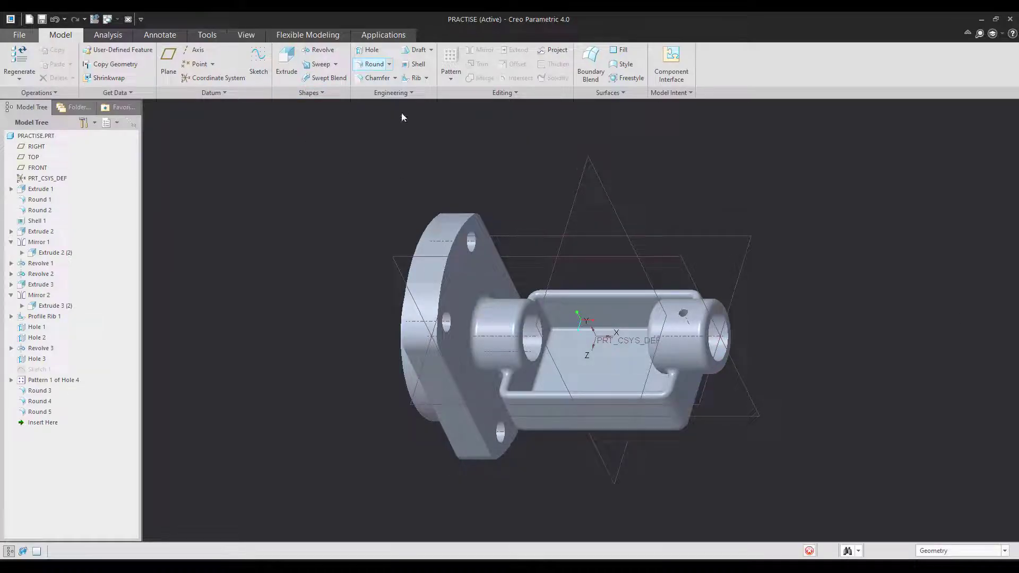
left_click(452, 257)
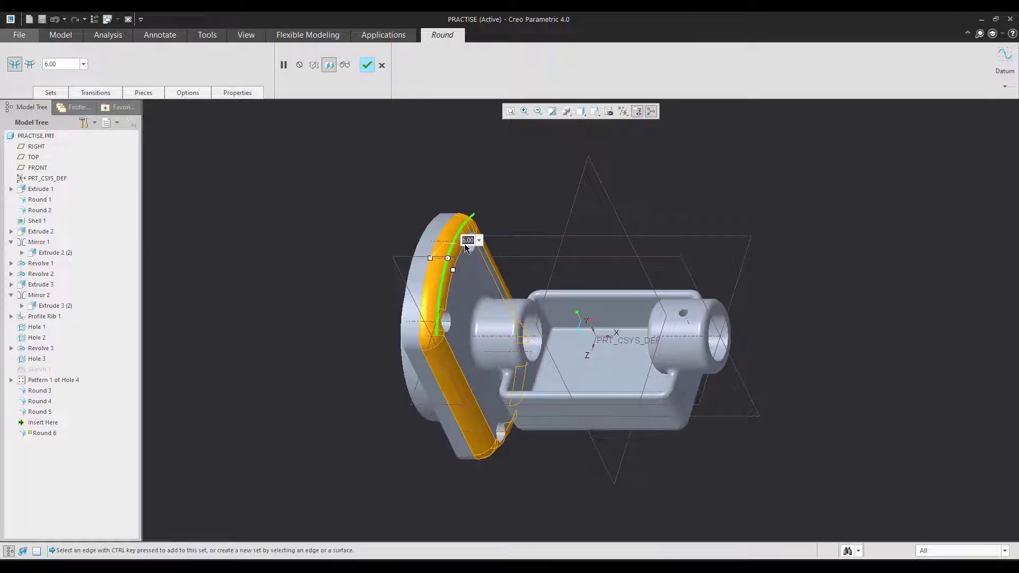
middle_click(508, 194)
mouse_move(508, 194)
middle_mouse_down()
mouse_move(617, 241)
mouse_move(651, 221)
mouse_move(596, 224)
mouse_move(626, 416)
mouse_move(610, 372)
middle_mouse_up()
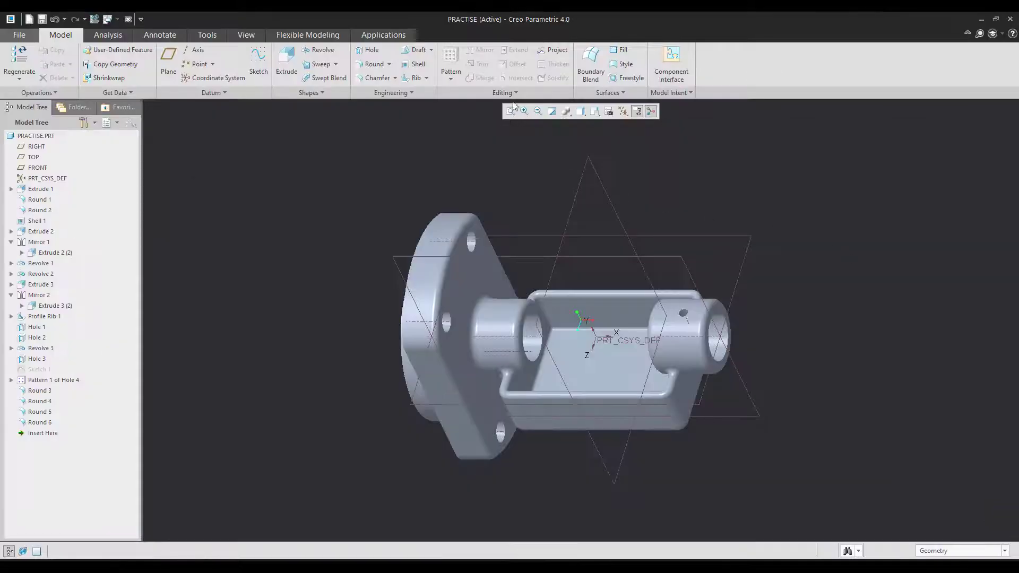
Start a D x D Edge Chamfer on the flange-side bore edge of both the far boss and the flange boss.
left_click(363, 77)
scroll(549, 341, "down", 3)
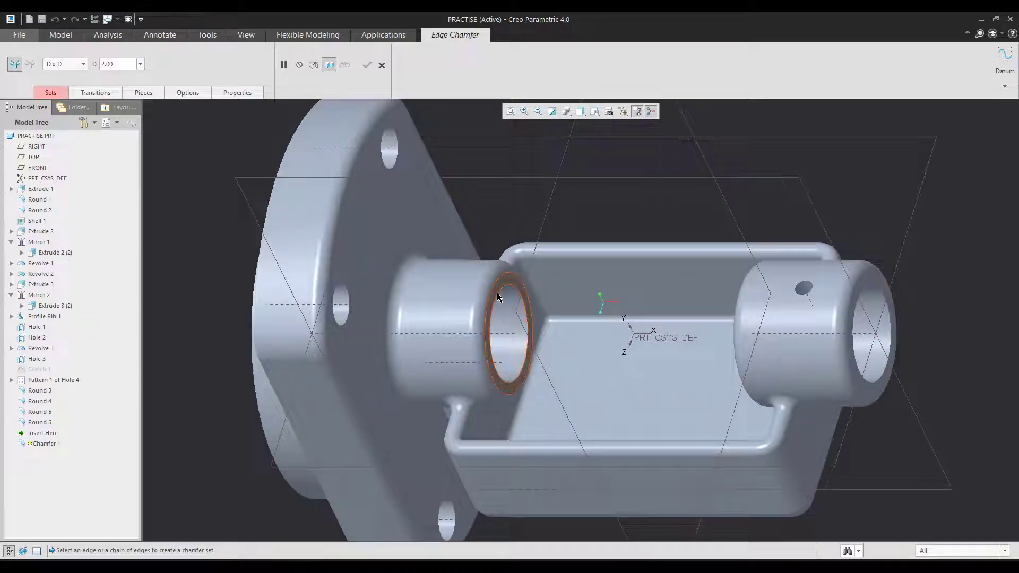
middle_click_drag(682, 315, 769, 305)
left_click(759, 302)
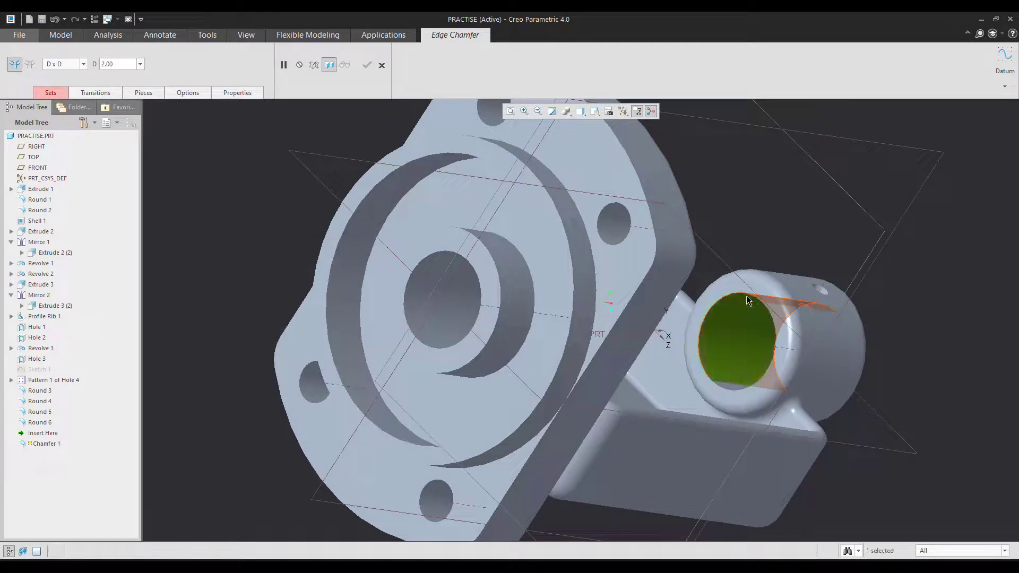
left_click(745, 296)
scroll(747, 301, "down", 3)
left_click(746, 296)
scroll(746, 297, "up", 3)
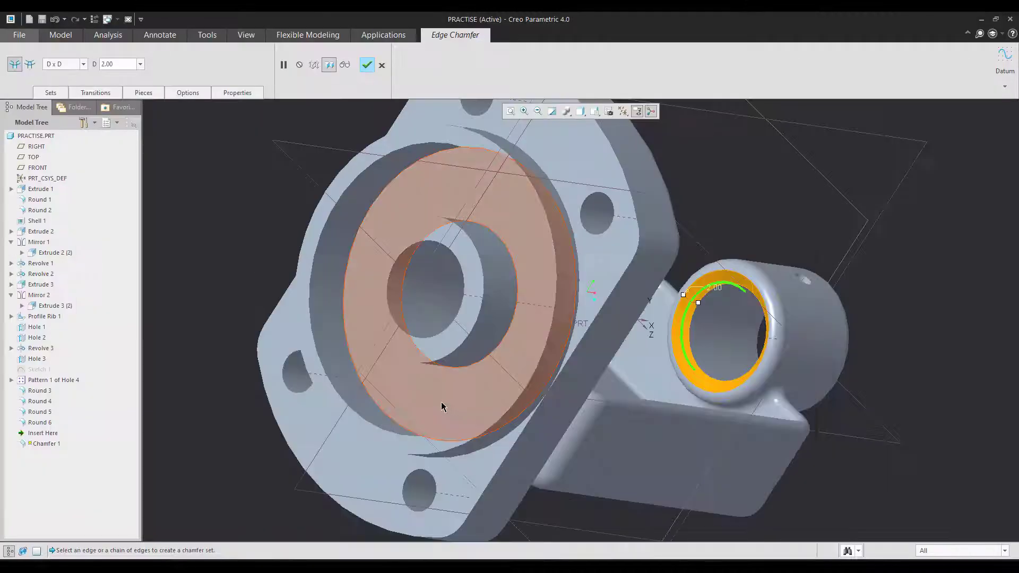
left_click(438, 248, "ctrl")
Set the bore edge chamfer distance to 1 mm and complete the chamfer feature.
left_click(121, 65)
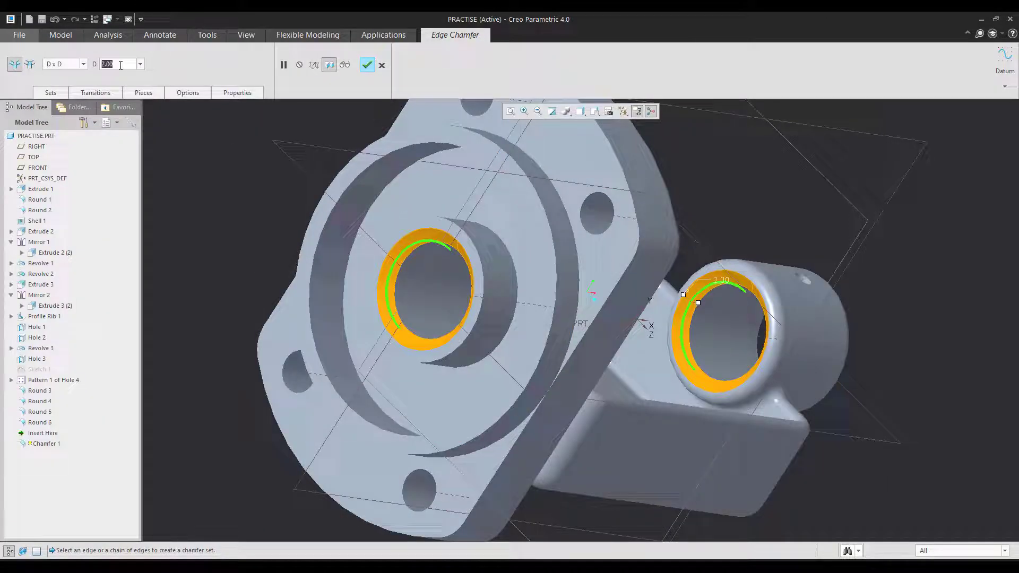
type("1")
key("Return")
middle_click(178, 265)
scroll(178, 264, "up", 3)
left_click(166, 262)
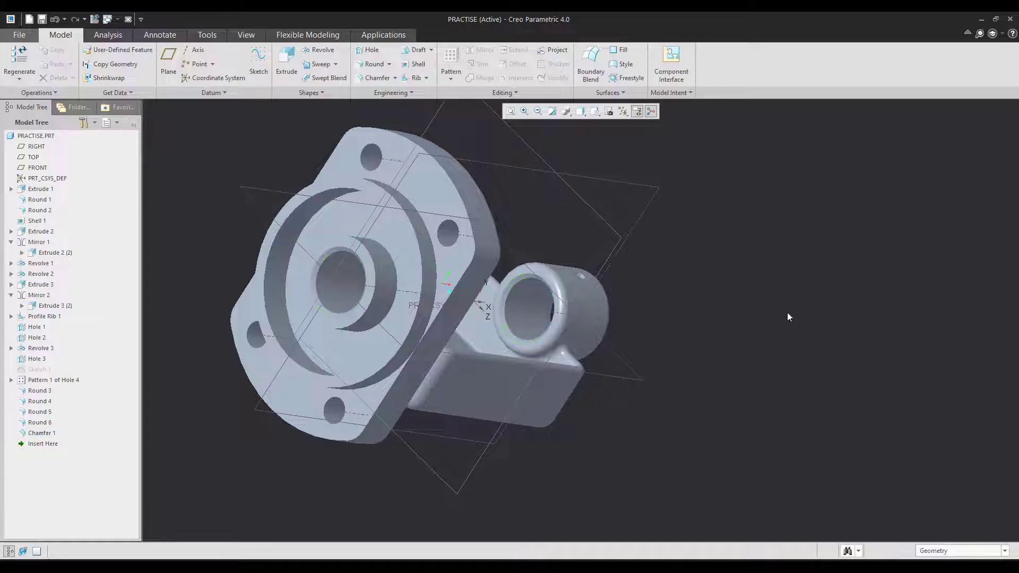
Create a planar cross section named A placed on the FRONT datum plane.
middle_click_drag(788, 313, 785, 300)
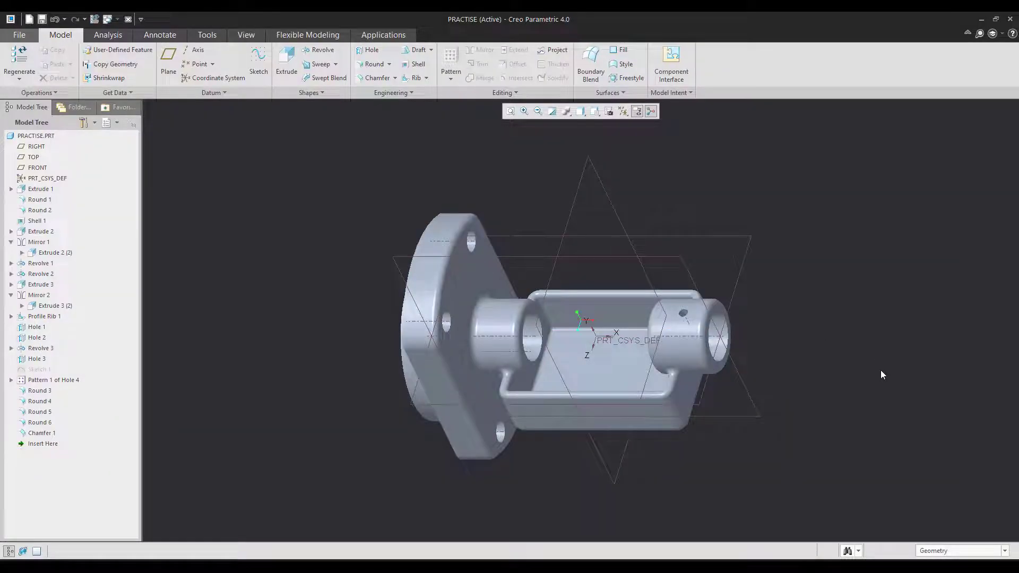
left_click(609, 111)
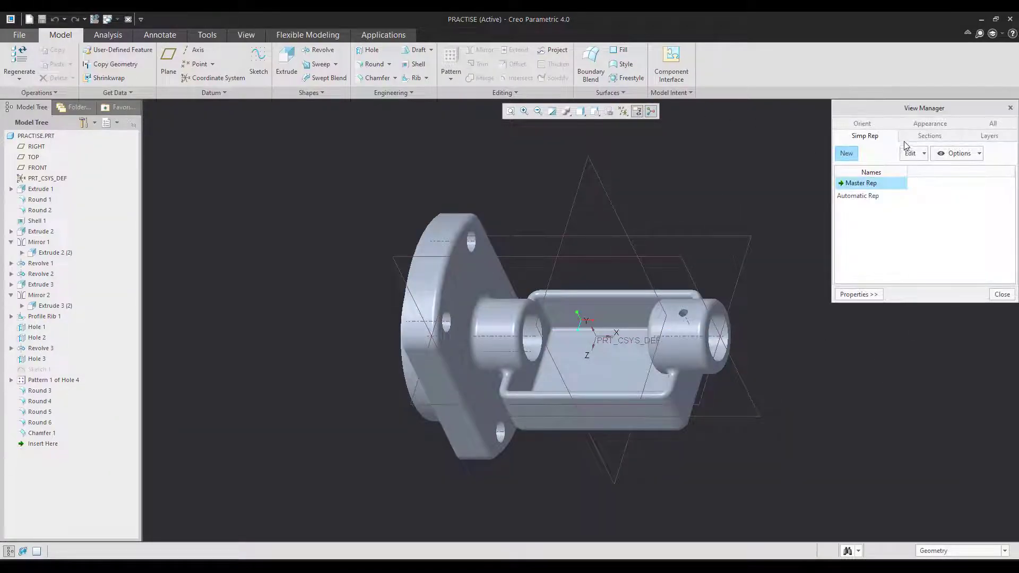
left_click(856, 153)
left_click(850, 167)
type("A")
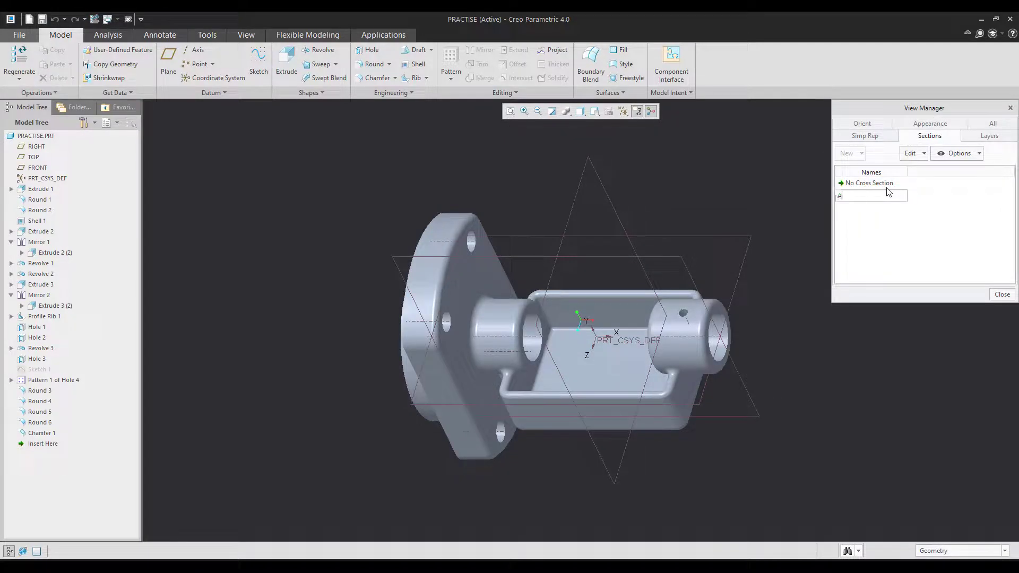
key("Return")
left_click(753, 398)
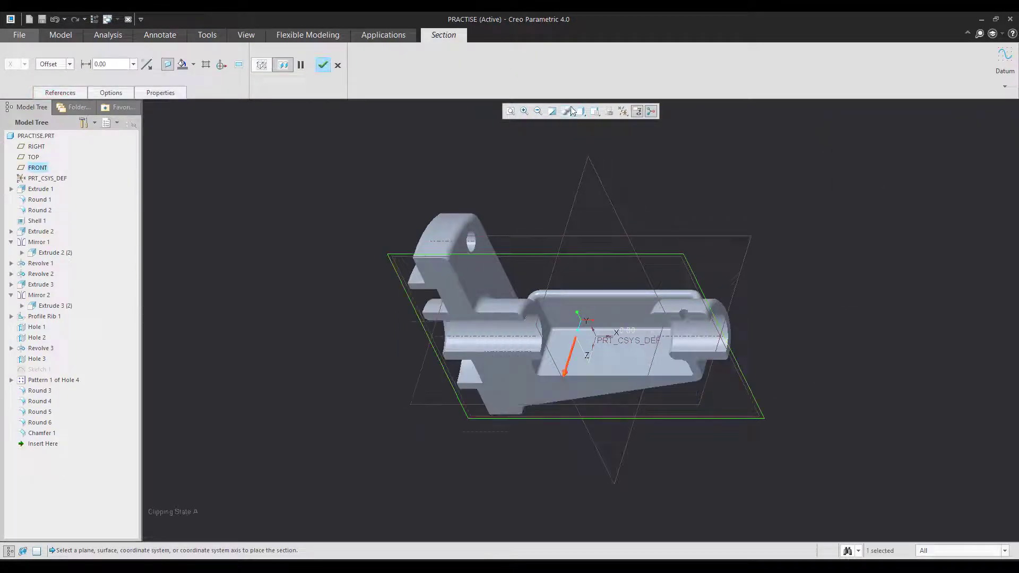
Orient the model to look straight at the section cut and complete section A.
left_click(595, 111)
left_click(555, 164)
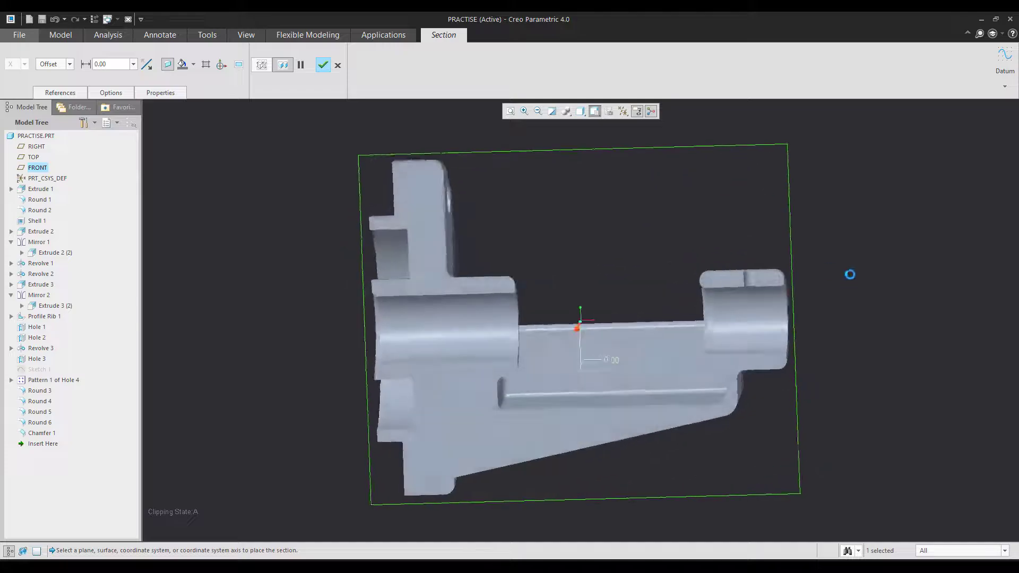
middle_click(854, 255)
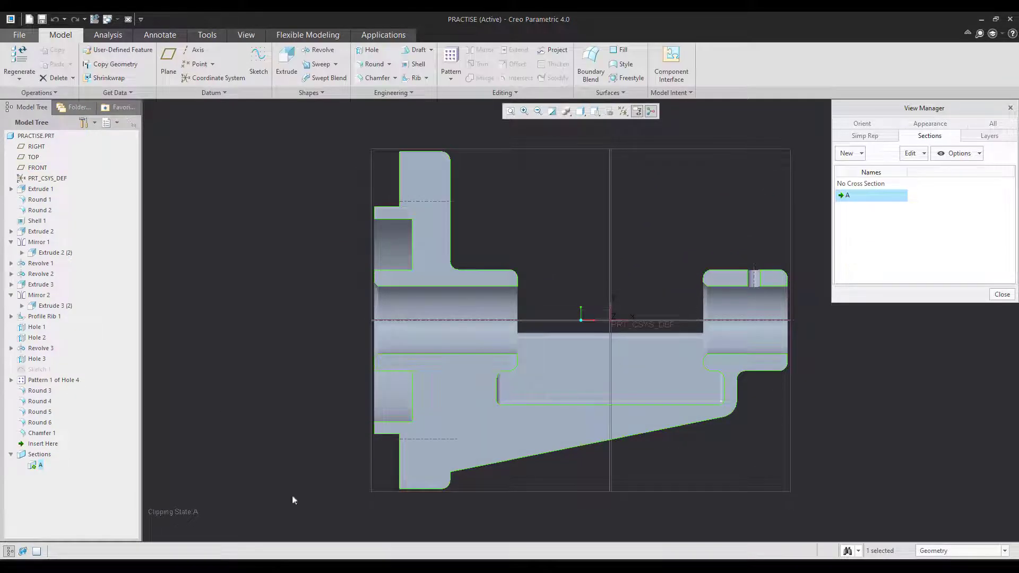
Show the hatching of section A and return the model to the default orientation.
right_click(40, 465)
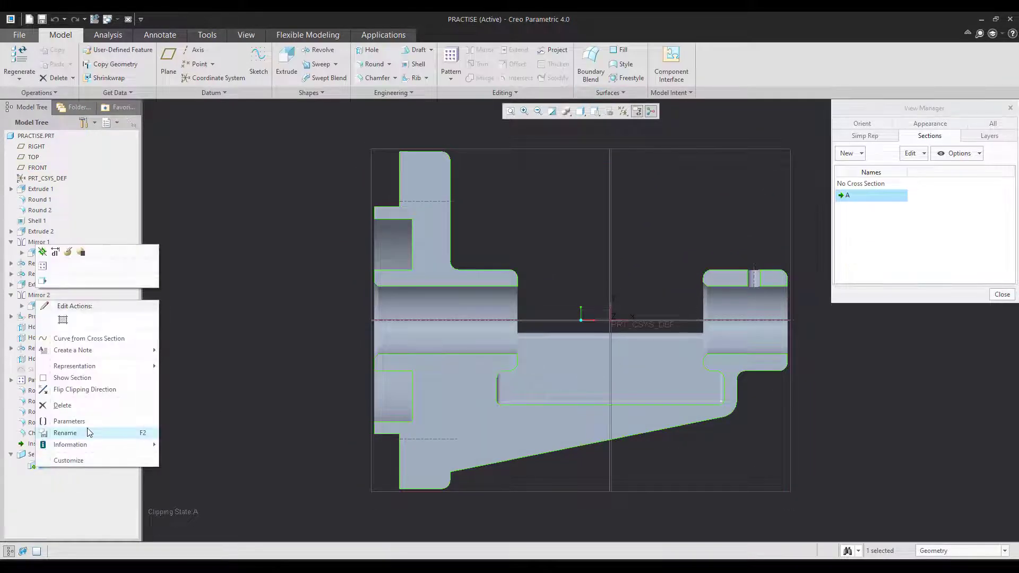
left_click(66, 378)
left_click(208, 400)
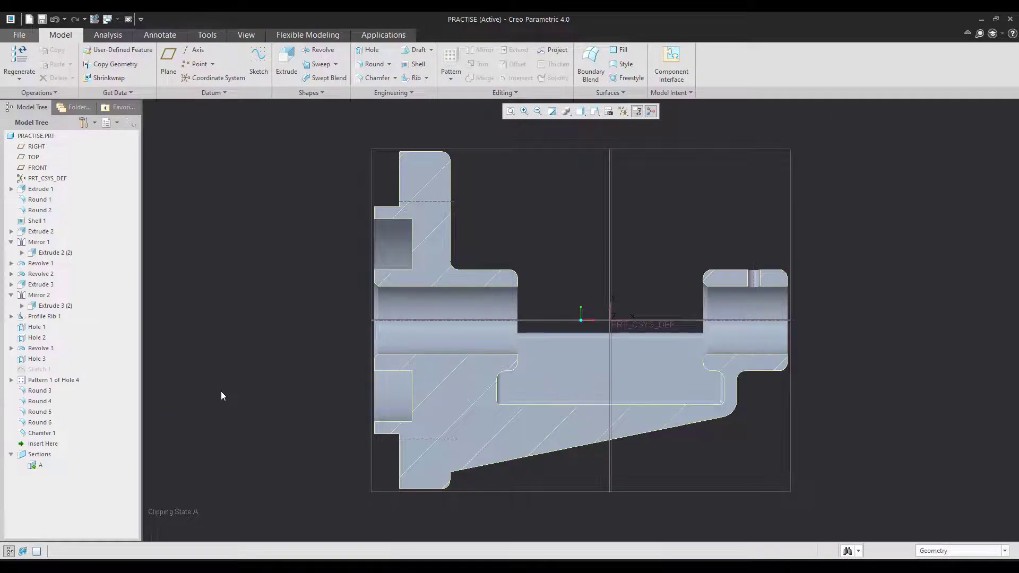
key("ctrl+d")
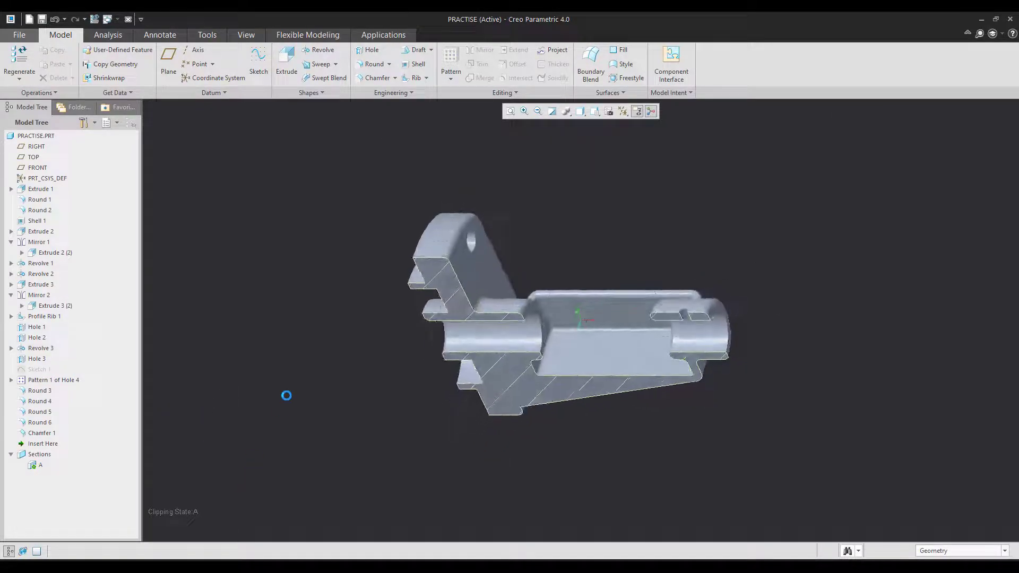